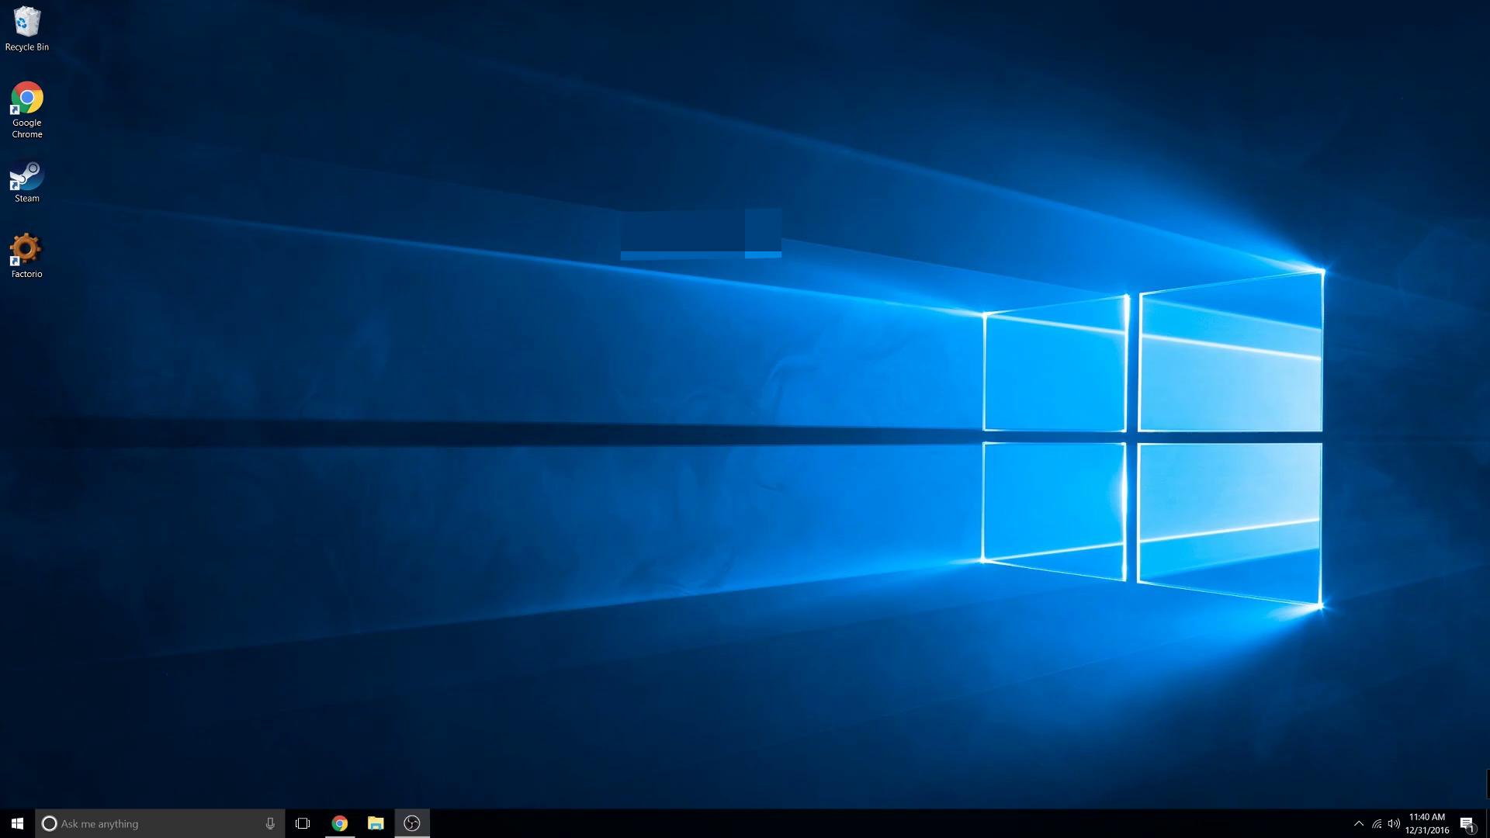
Step: Open factorio.com in a new Chrome tab
{"action": "left_click", "coordinate": [340, 823]}
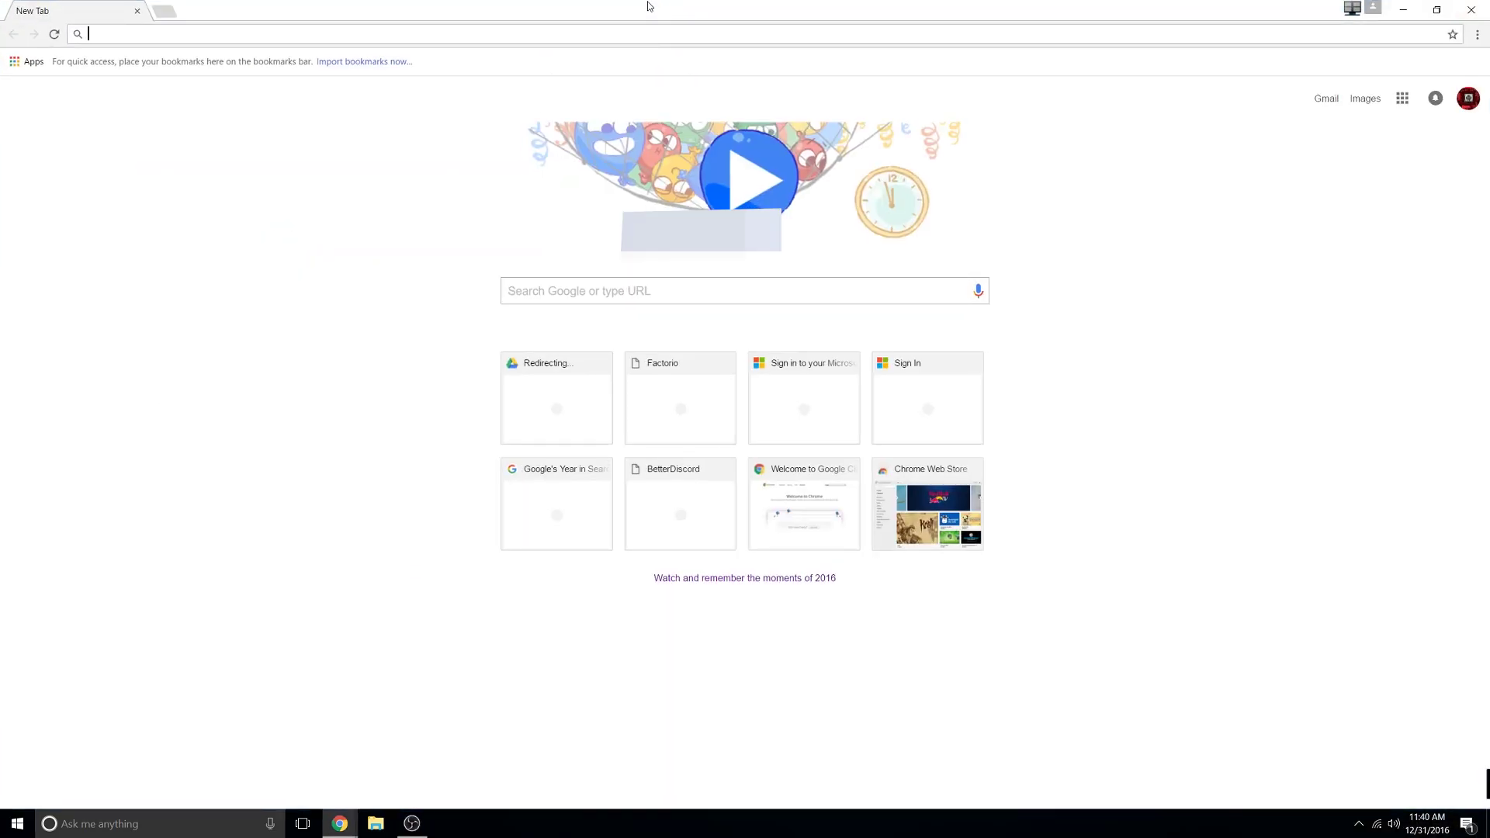
{"action": "type", "text": "fac"}
{"action": "key", "text": "Down"}
{"action": "key", "text": "Return"}
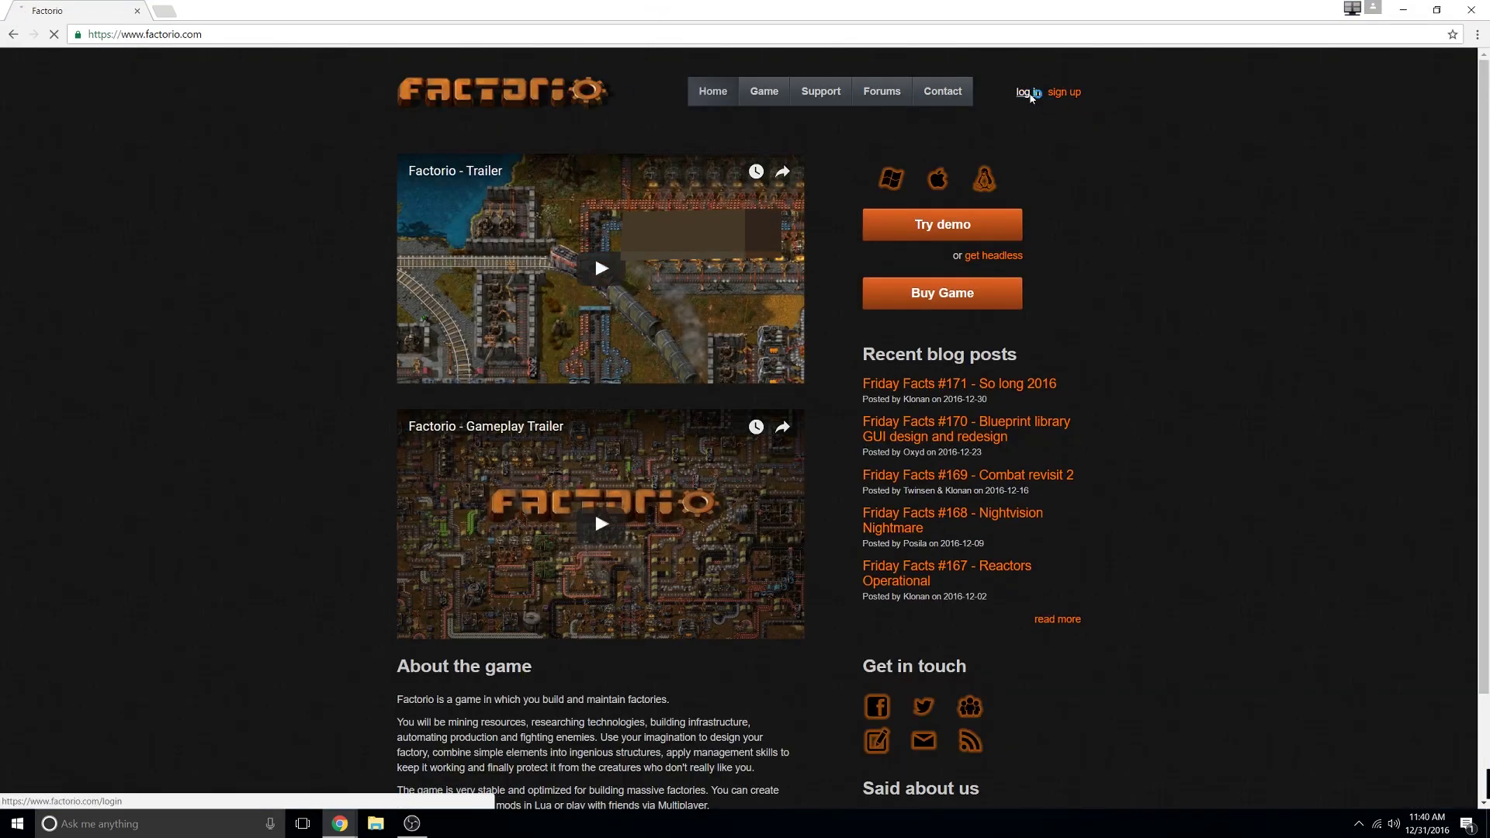
Step: Log in and download the Factorio 0.14.21 MS Windows 64-bit zip package
{"action": "left_click", "coordinate": [1029, 92]}
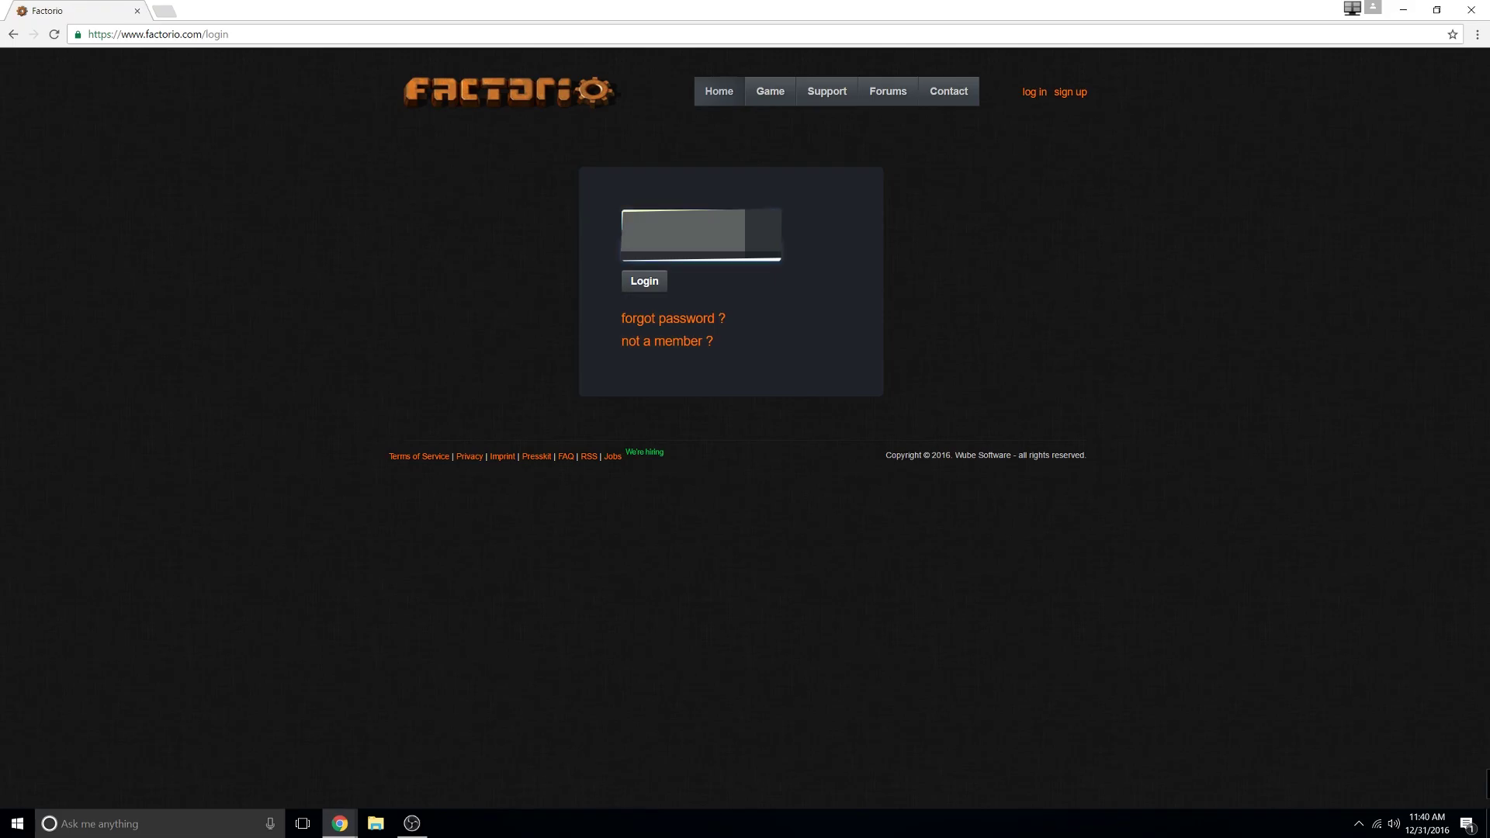
{"action": "key", "text": "Return"}
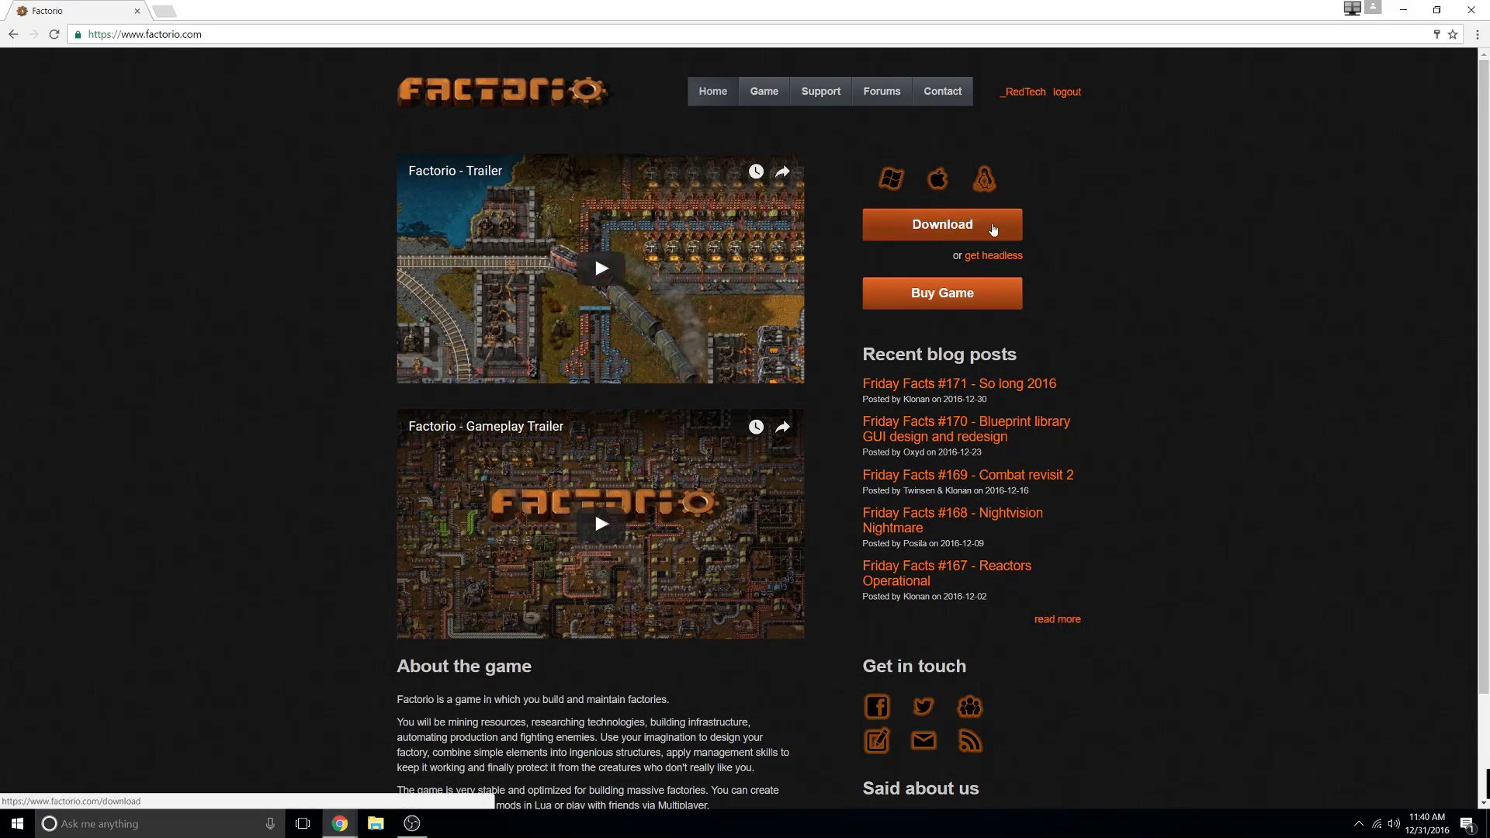
{"action": "left_click", "coordinate": [991, 226]}
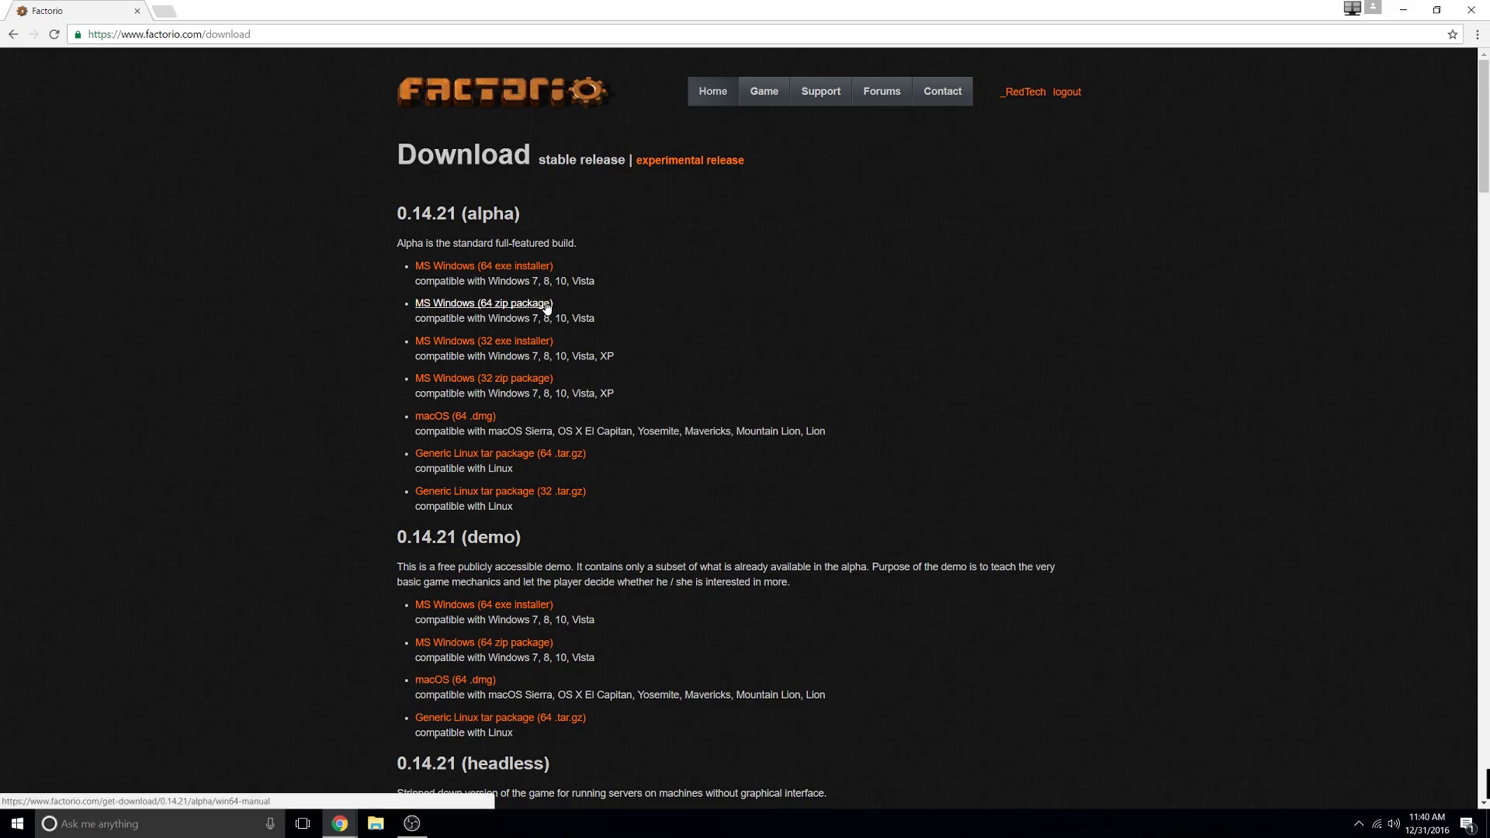
{"action": "left_click", "coordinate": [503, 305]}
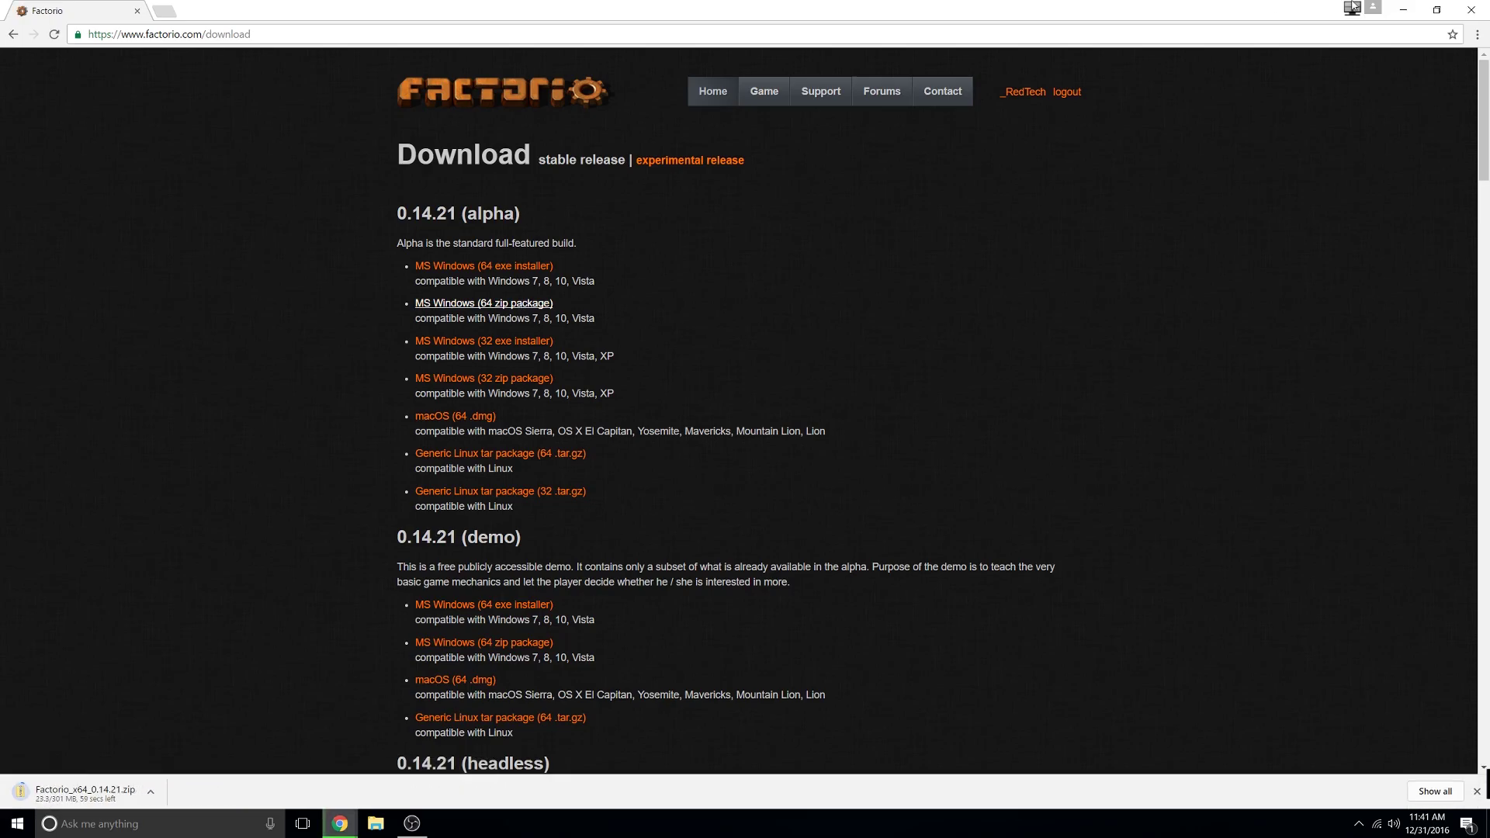
Step: Open File Explorer at the %appdata% Roaming folder
{"action": "left_click", "coordinate": [1403, 10]}
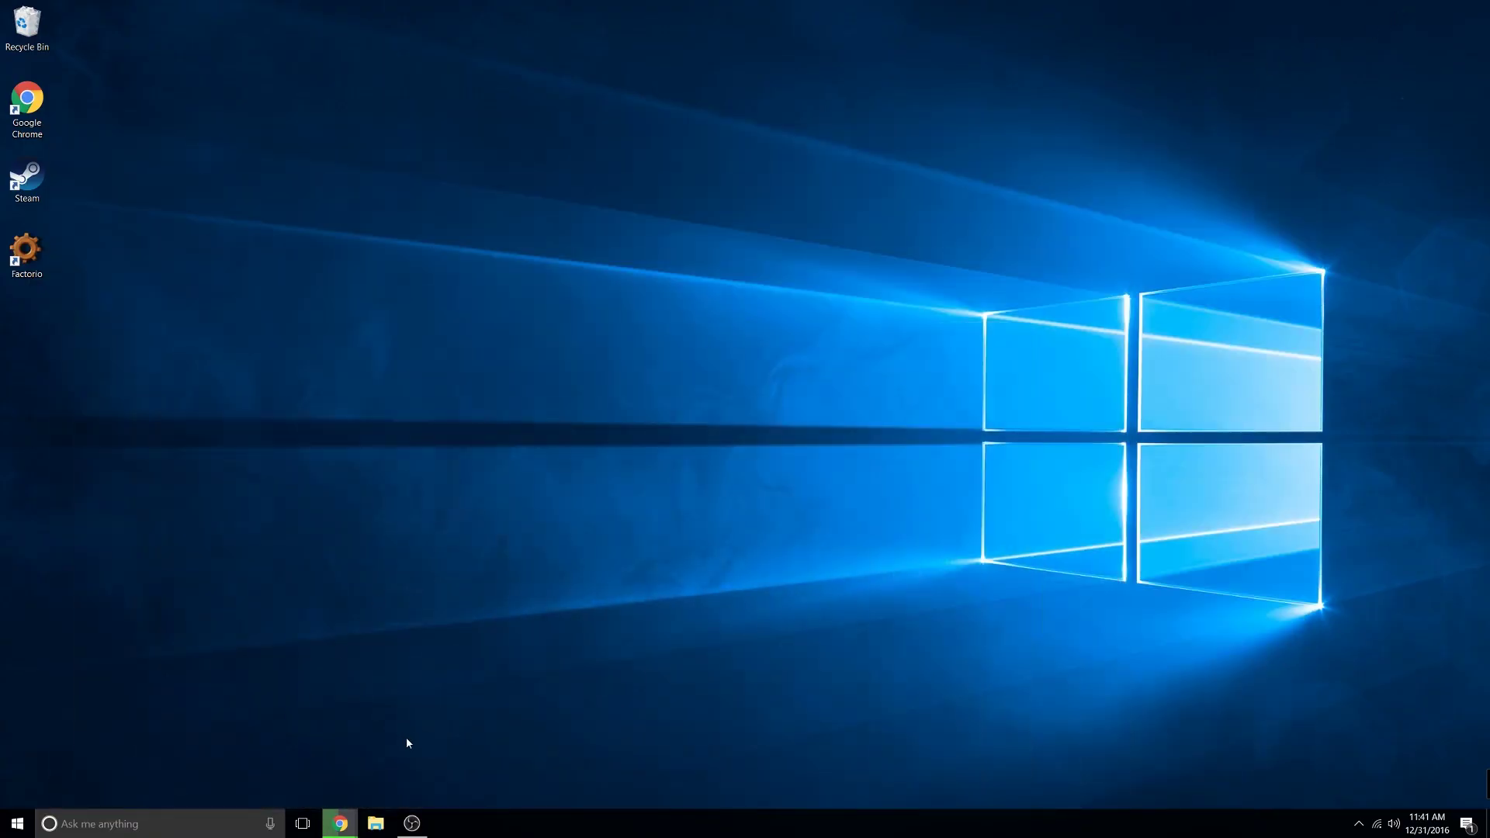
{"action": "left_click", "coordinate": [375, 822]}
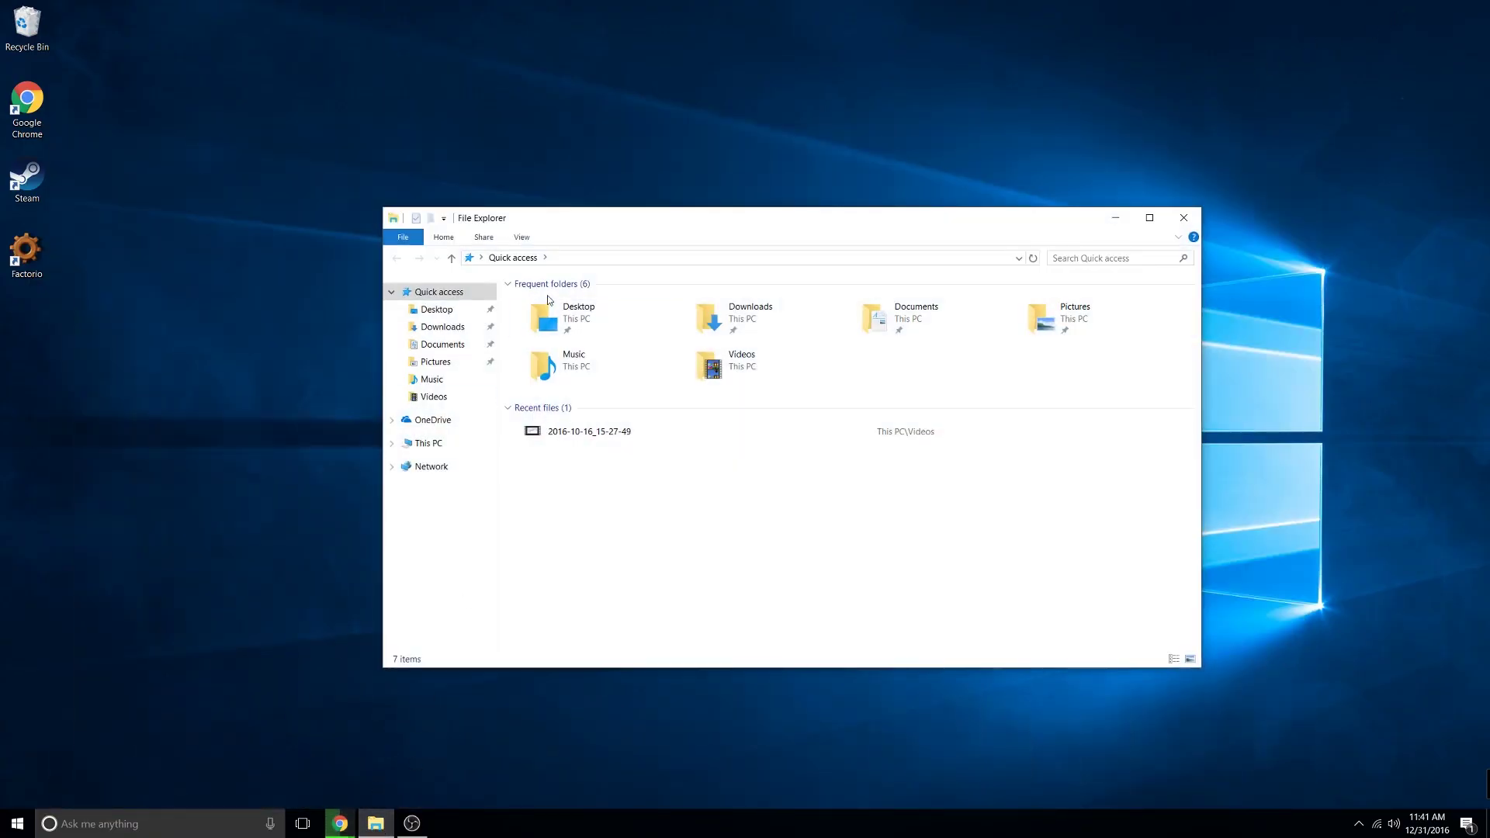
{"action": "left_click", "coordinate": [577, 258]}
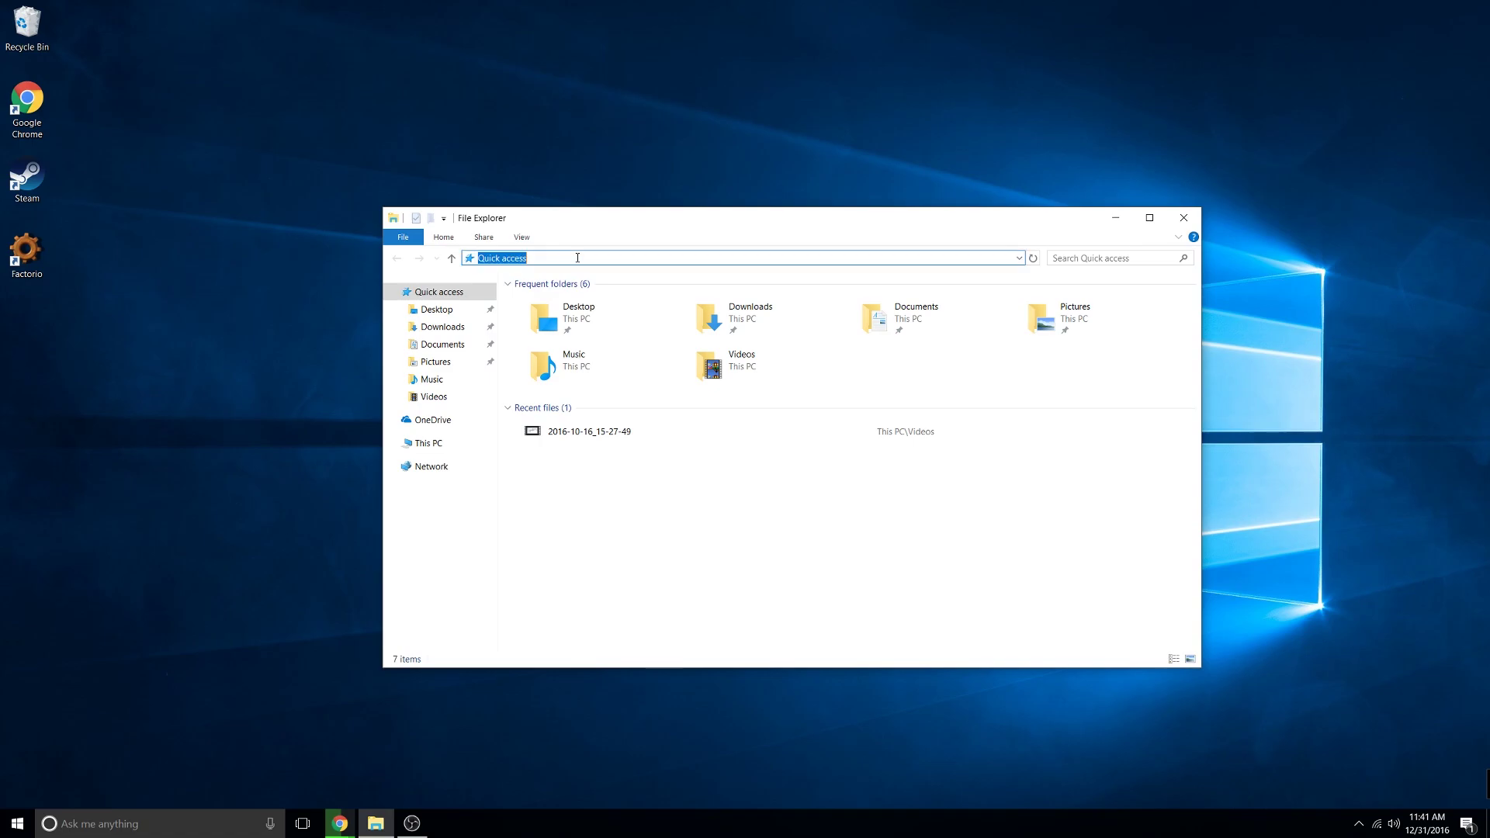
{"action": "type", "text": "%appdata%"}
{"action": "key", "text": "Return"}
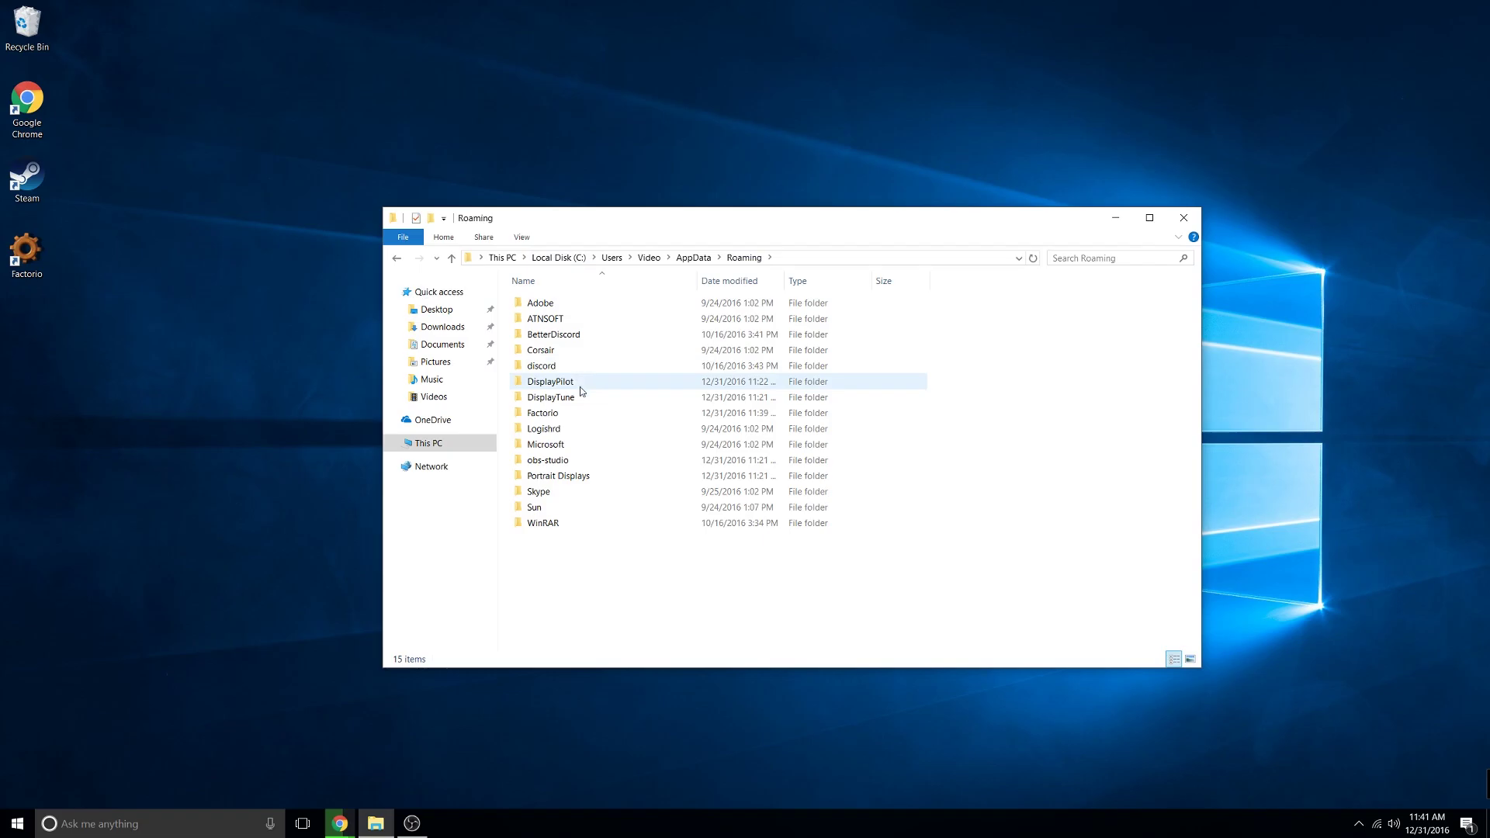
Step: Cut the Main save from the factorio\saves folder
{"action": "left_click", "coordinate": [581, 416]}
{"action": "double_click", "coordinate": [581, 415]}
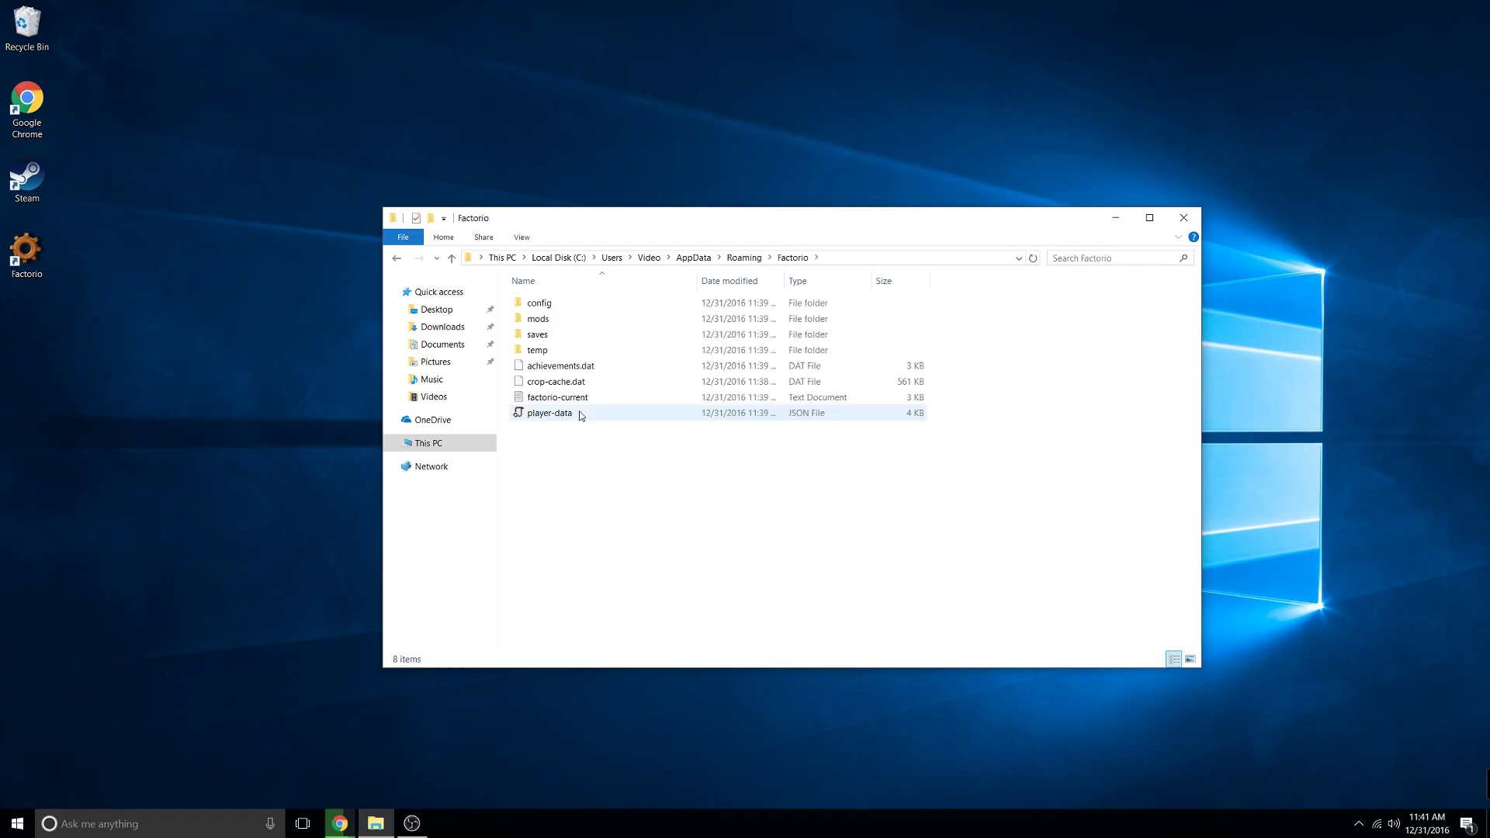
{"action": "double_click", "coordinate": [563, 336]}
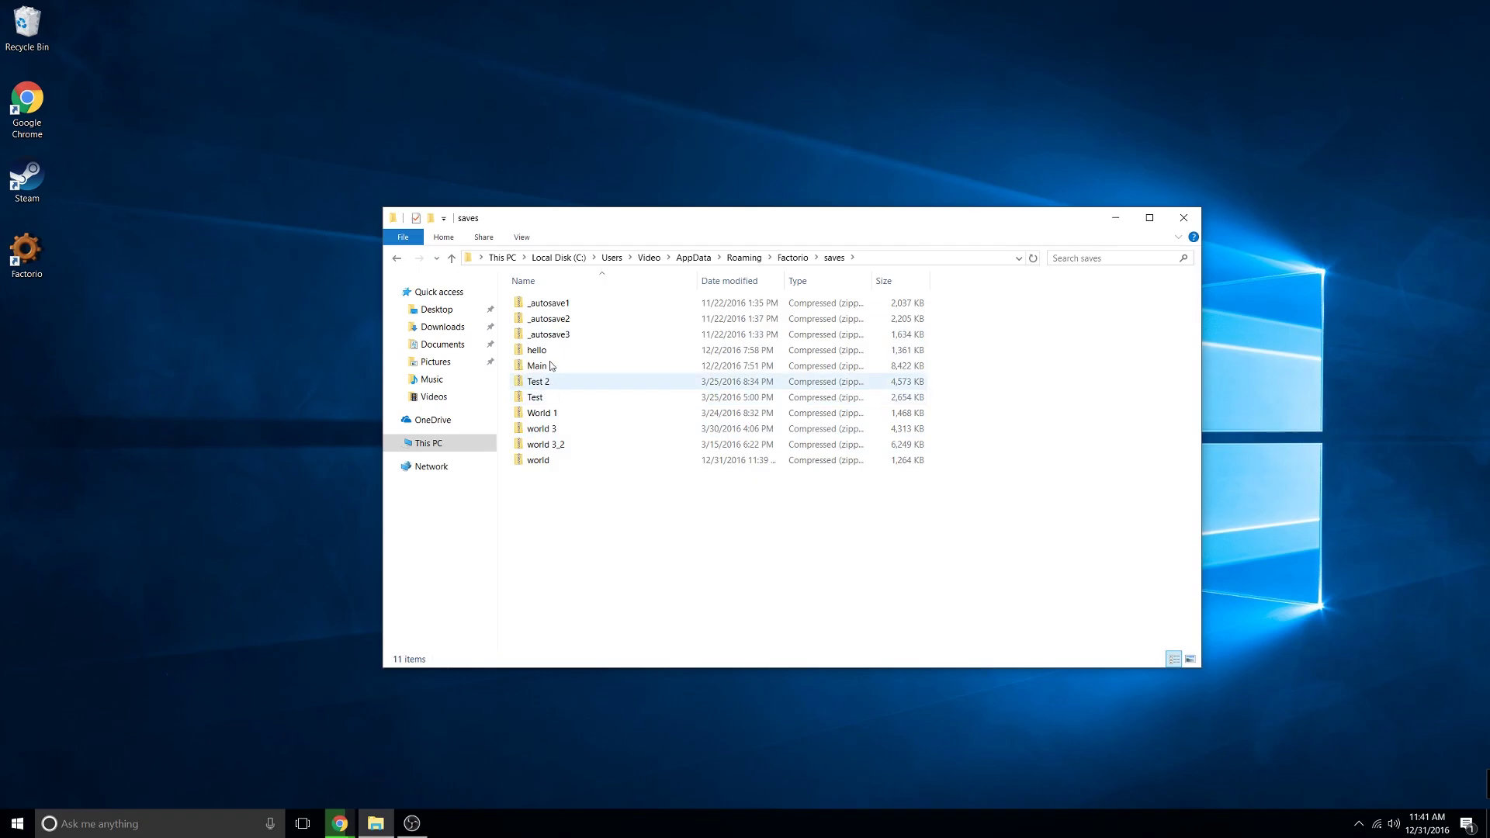
{"action": "left_click", "coordinate": [568, 370]}
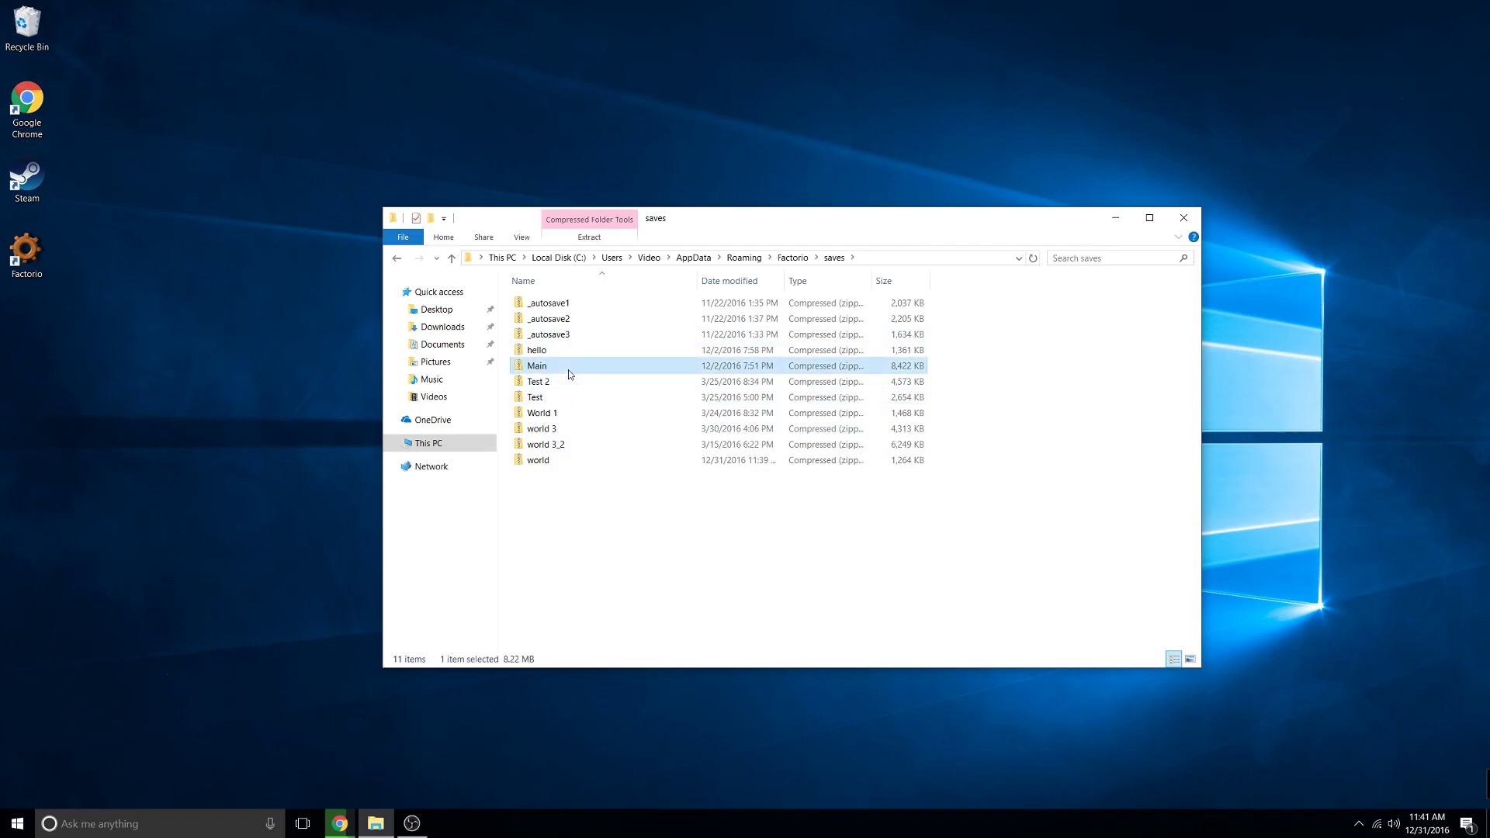
{"action": "right_click", "coordinate": [568, 375]}
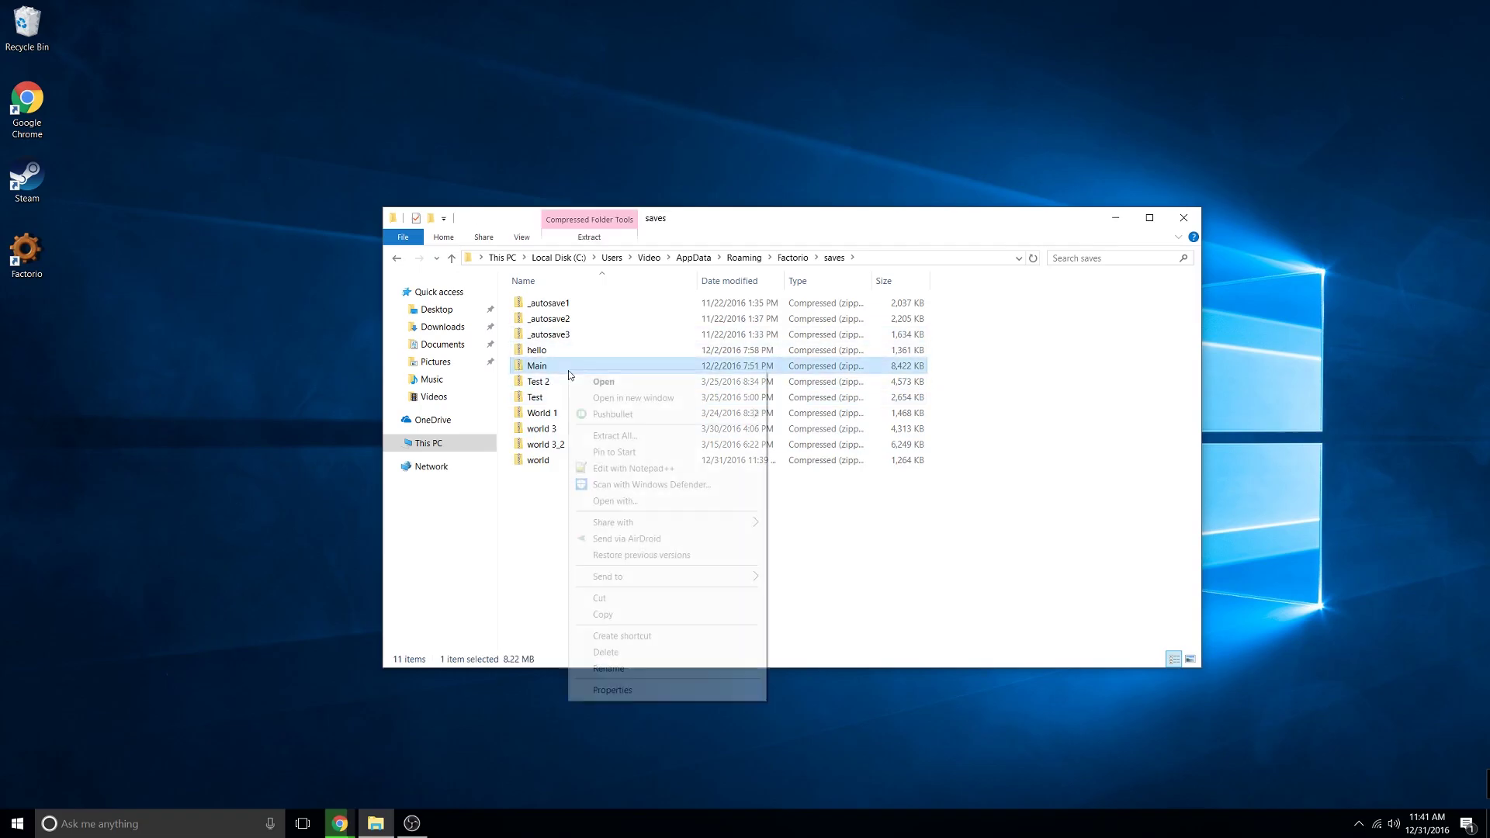
{"action": "left_click", "coordinate": [622, 604]}
Step: Close File Explorer and bring back the Factorio download page in a smaller window
{"action": "left_click", "coordinate": [1183, 217]}
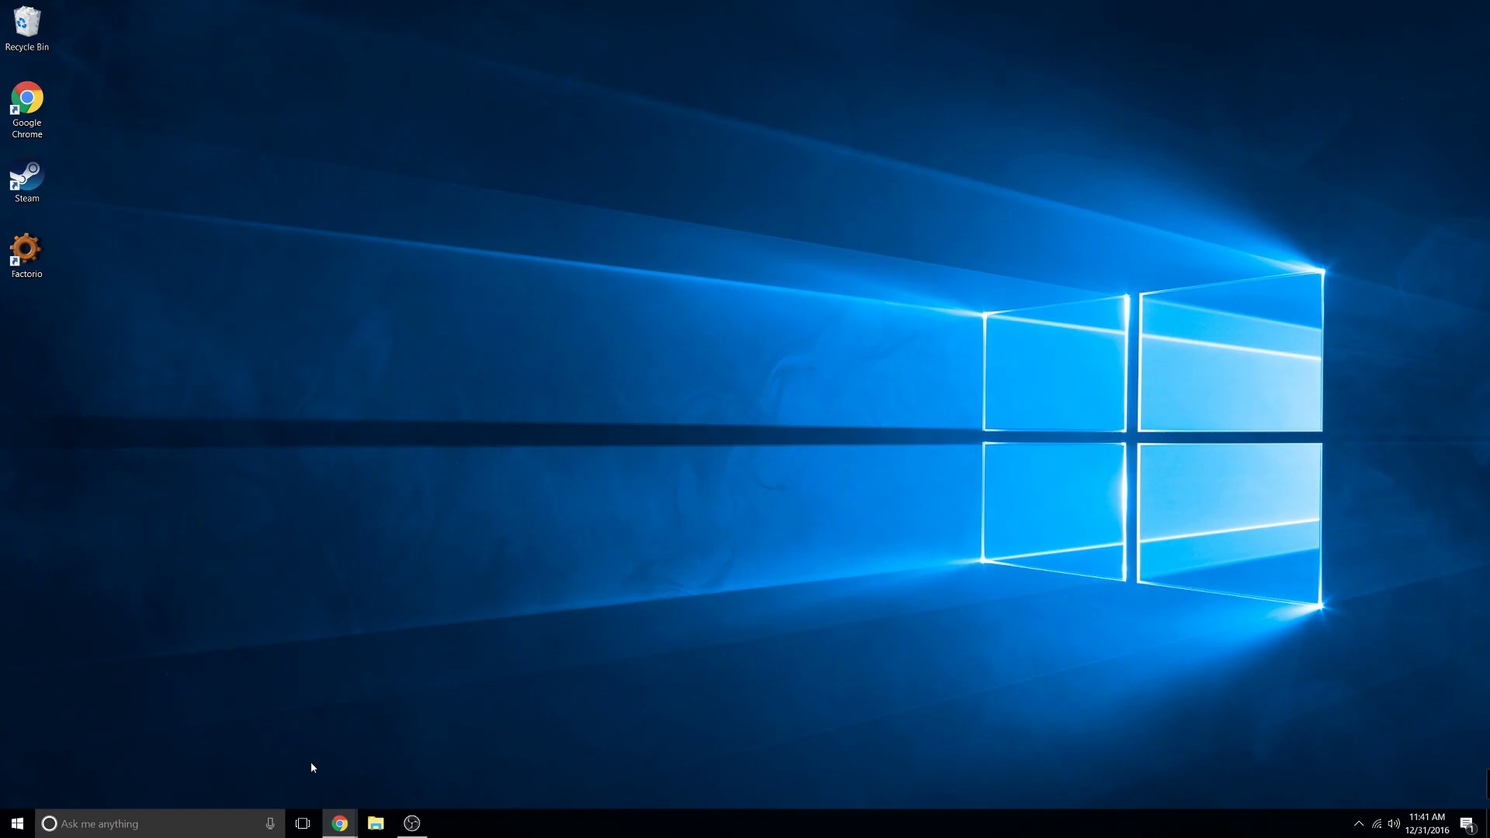
{"action": "mouse_move", "coordinate": [340, 824]}
{"action": "left_click", "coordinate": [419, 764]}
{"action": "key", "text": "super+Down"}
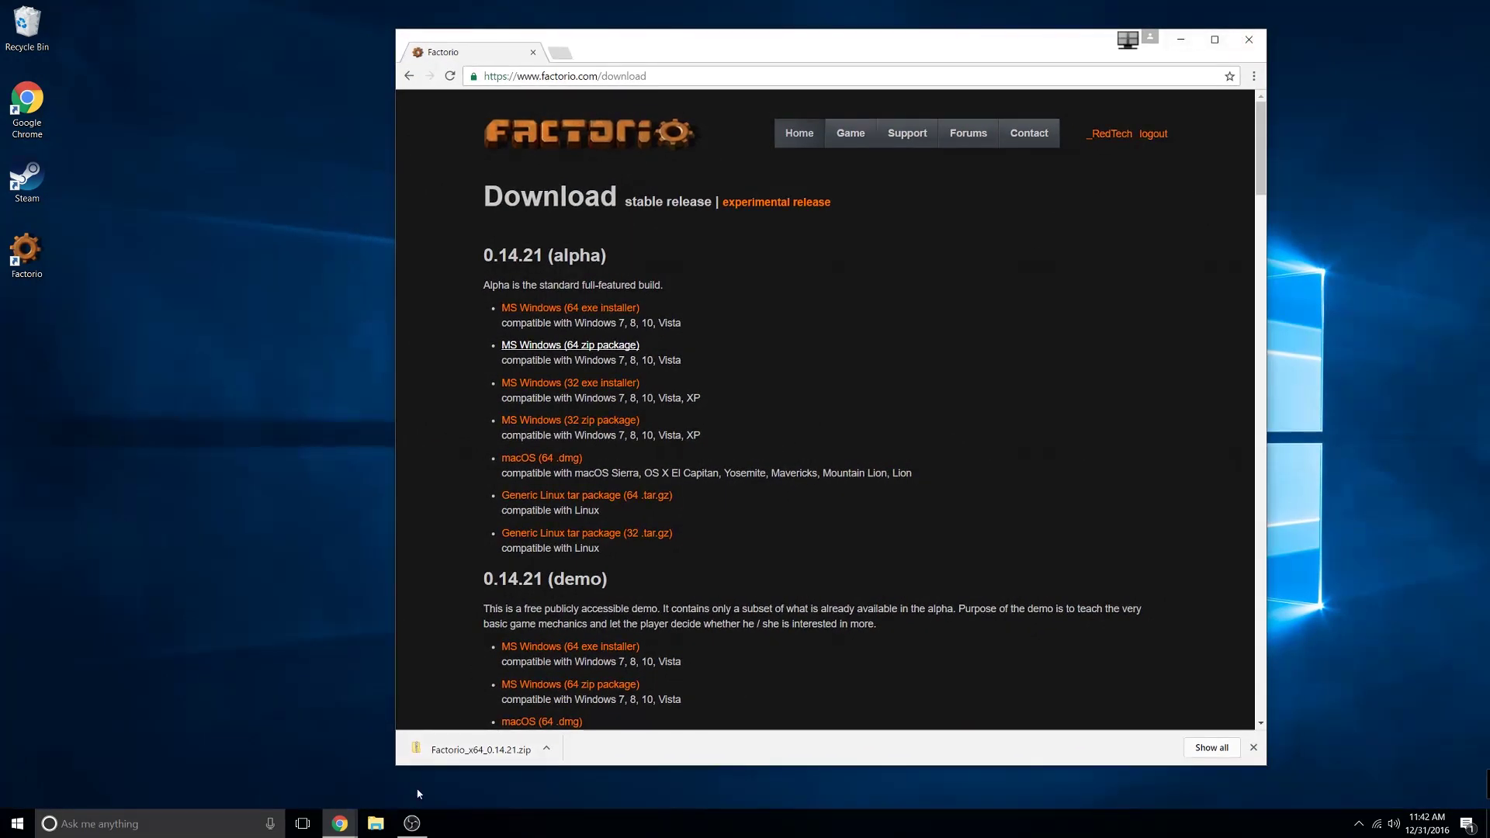
Step: Drag Factorio_x64_0.14.21.zip onto the desktop and extract all its files there
{"action": "left_click_drag", "start_coordinate": [474, 754], "coordinate": [243, 556]}
{"action": "right_click", "coordinate": [243, 556]}
{"action": "left_click", "coordinate": [392, 281]}
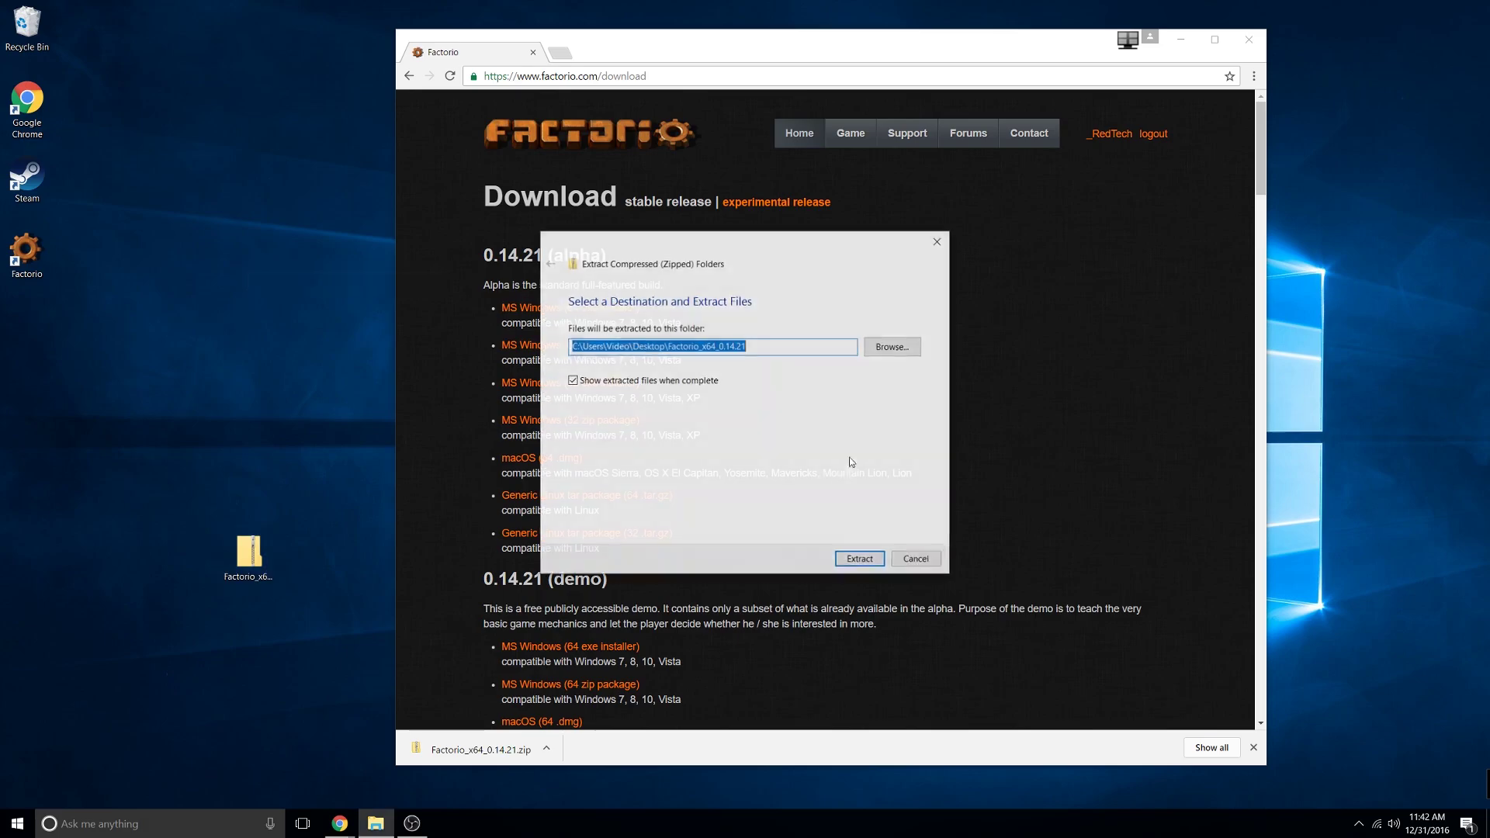
{"action": "left_click", "coordinate": [858, 560]}
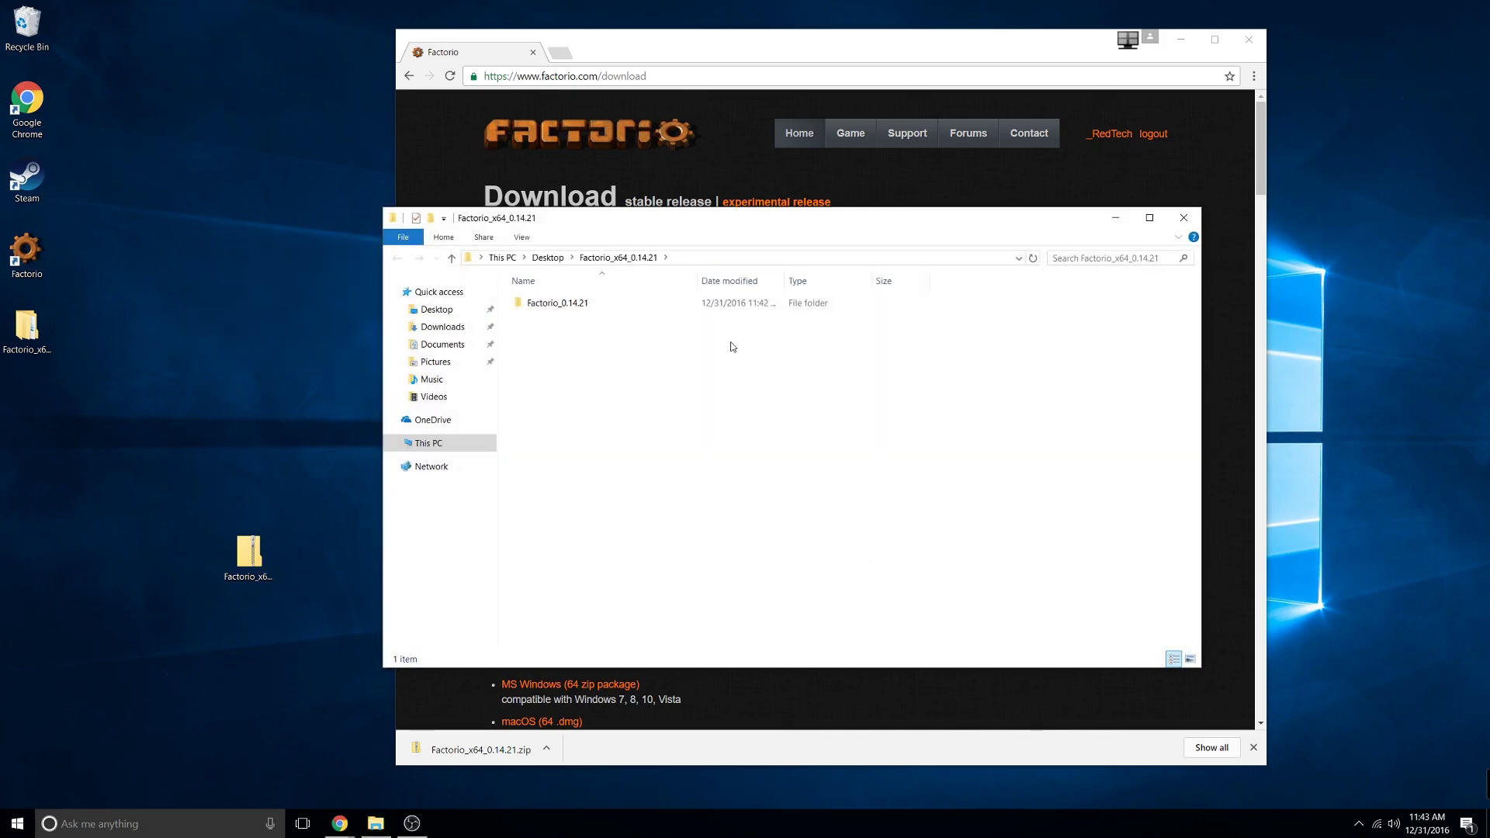
Step: Paste the Main save into Factorio_0.14.21\bin\x64
{"action": "double_click", "coordinate": [715, 304]}
{"action": "double_click", "coordinate": [672, 304]}
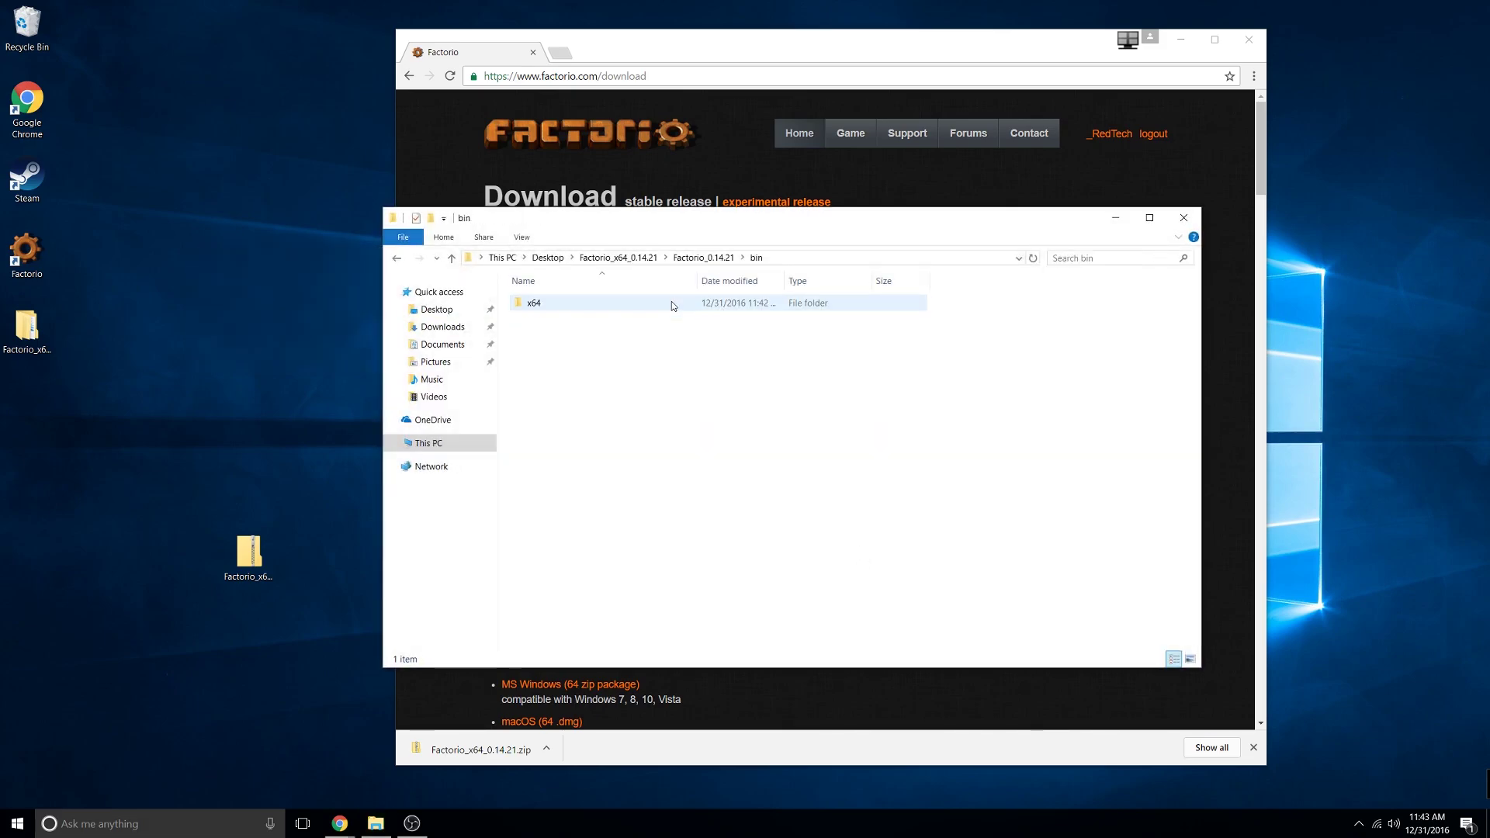
{"action": "double_click", "coordinate": [672, 301]}
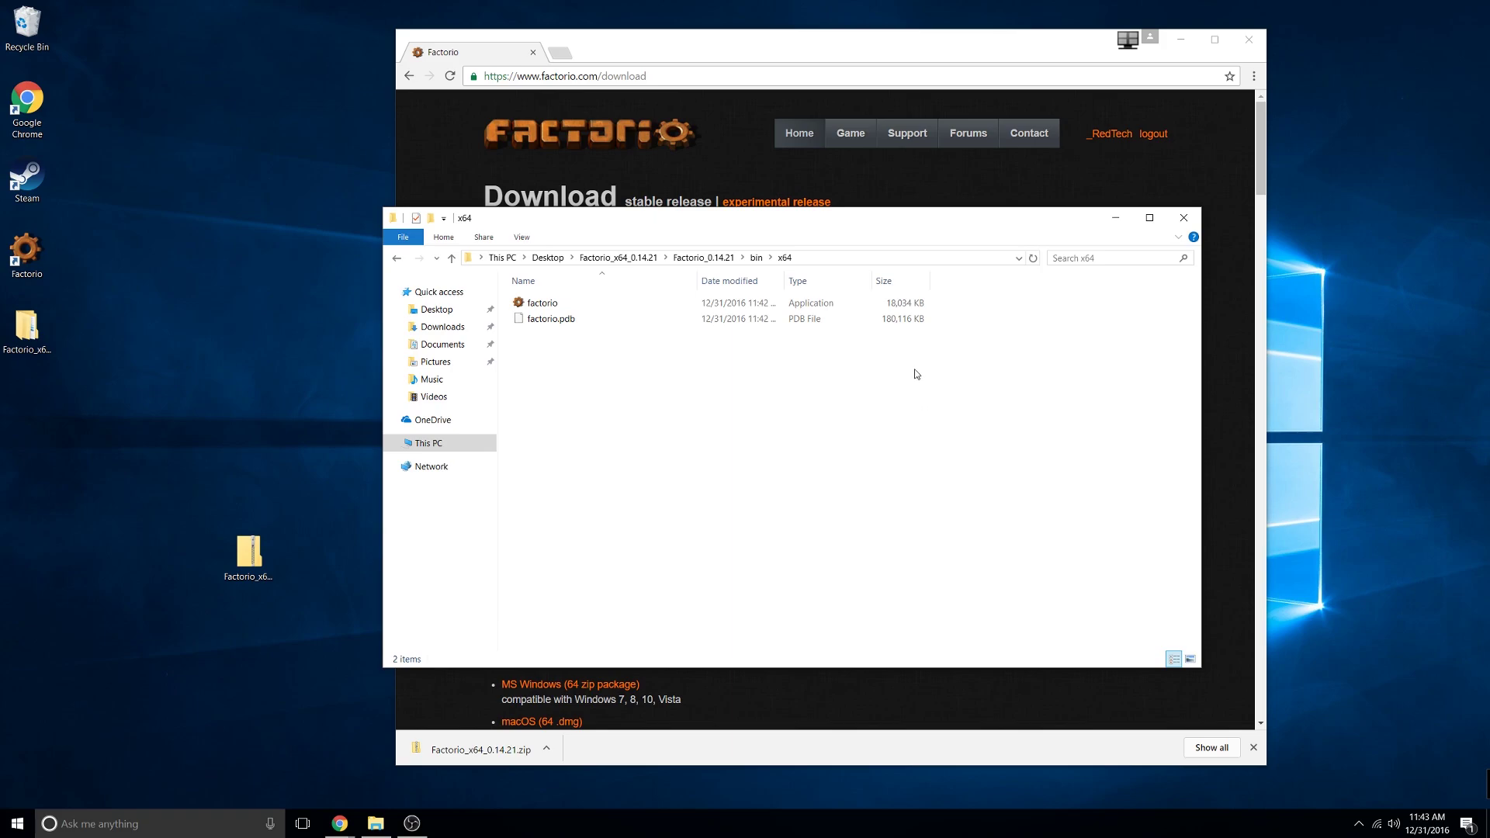
{"action": "left_click_drag", "start_coordinate": [914, 370], "coordinate": [620, 539]}
{"action": "right_click", "coordinate": [627, 402]}
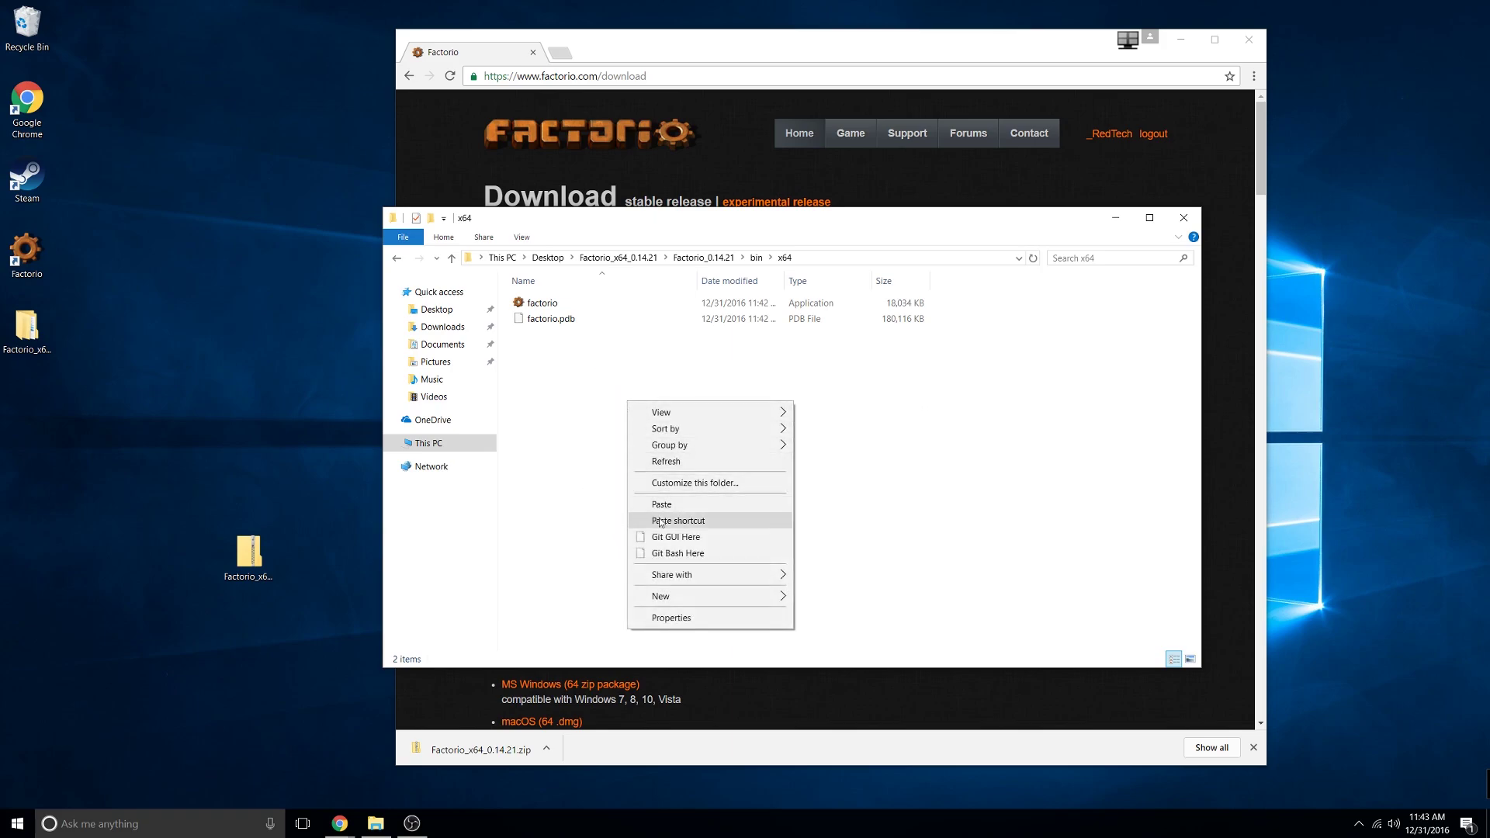
{"action": "left_click", "coordinate": [663, 505]}
{"action": "left_click", "coordinate": [672, 450]}
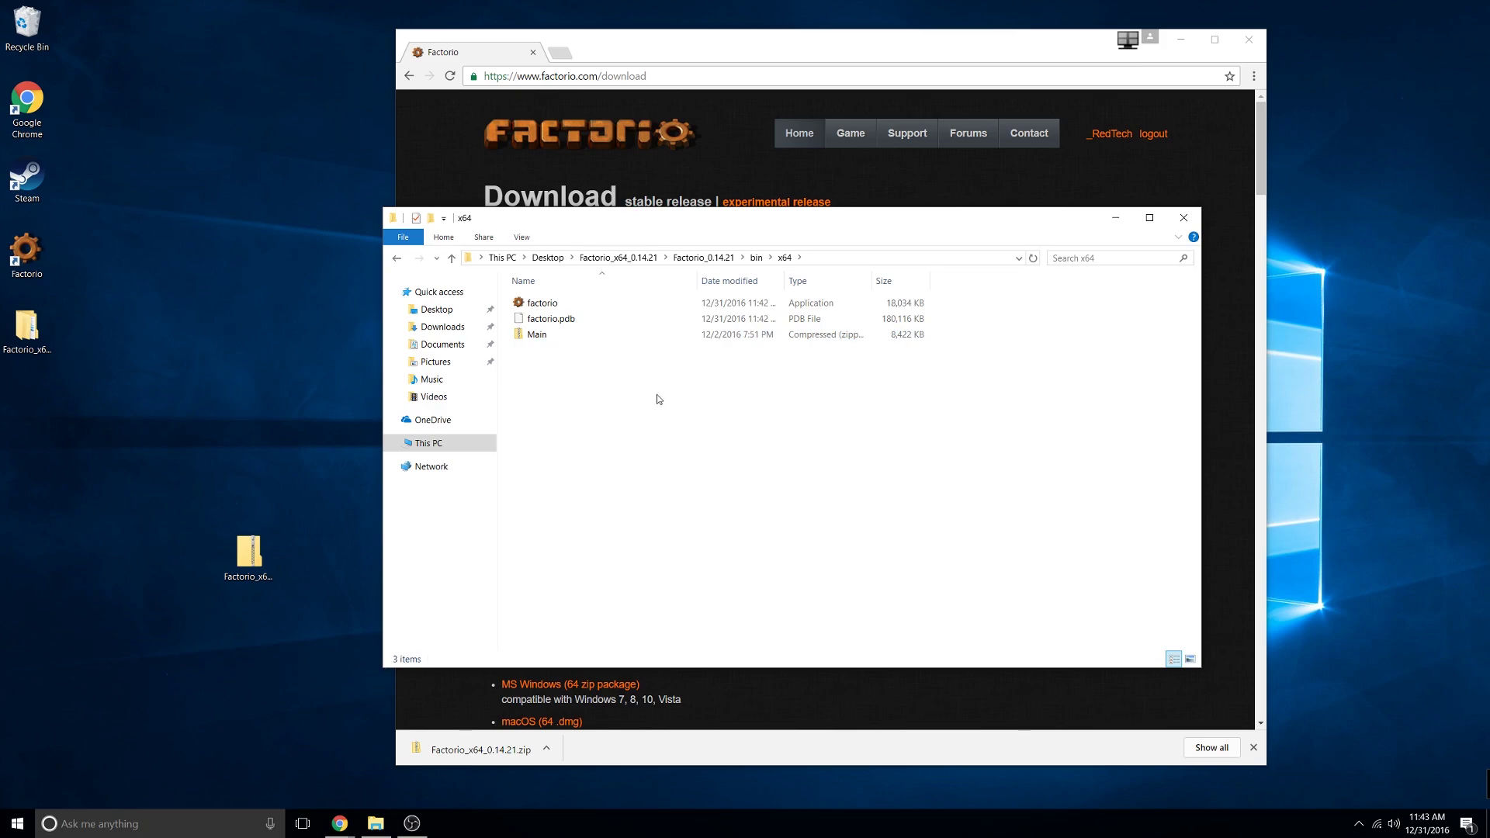
Step: Put an x64 folder shortcut on the desktop and delete the extra Factorio zip
{"action": "left_click_drag", "start_coordinate": [597, 209], "coordinate": [654, 226]}
{"action": "left_click", "coordinate": [813, 274]}
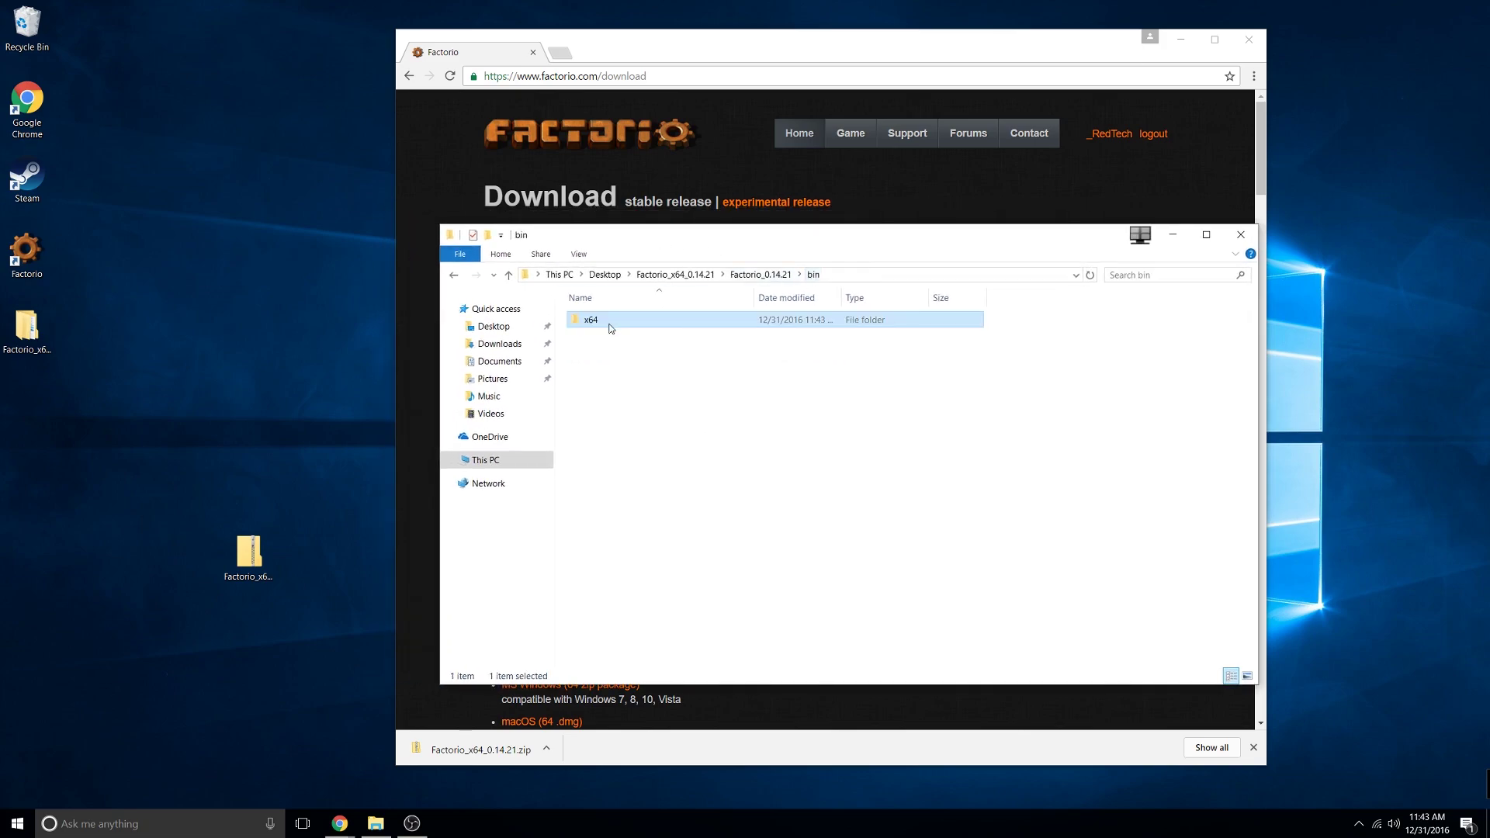
{"action": "right_click", "coordinate": [611, 329]}
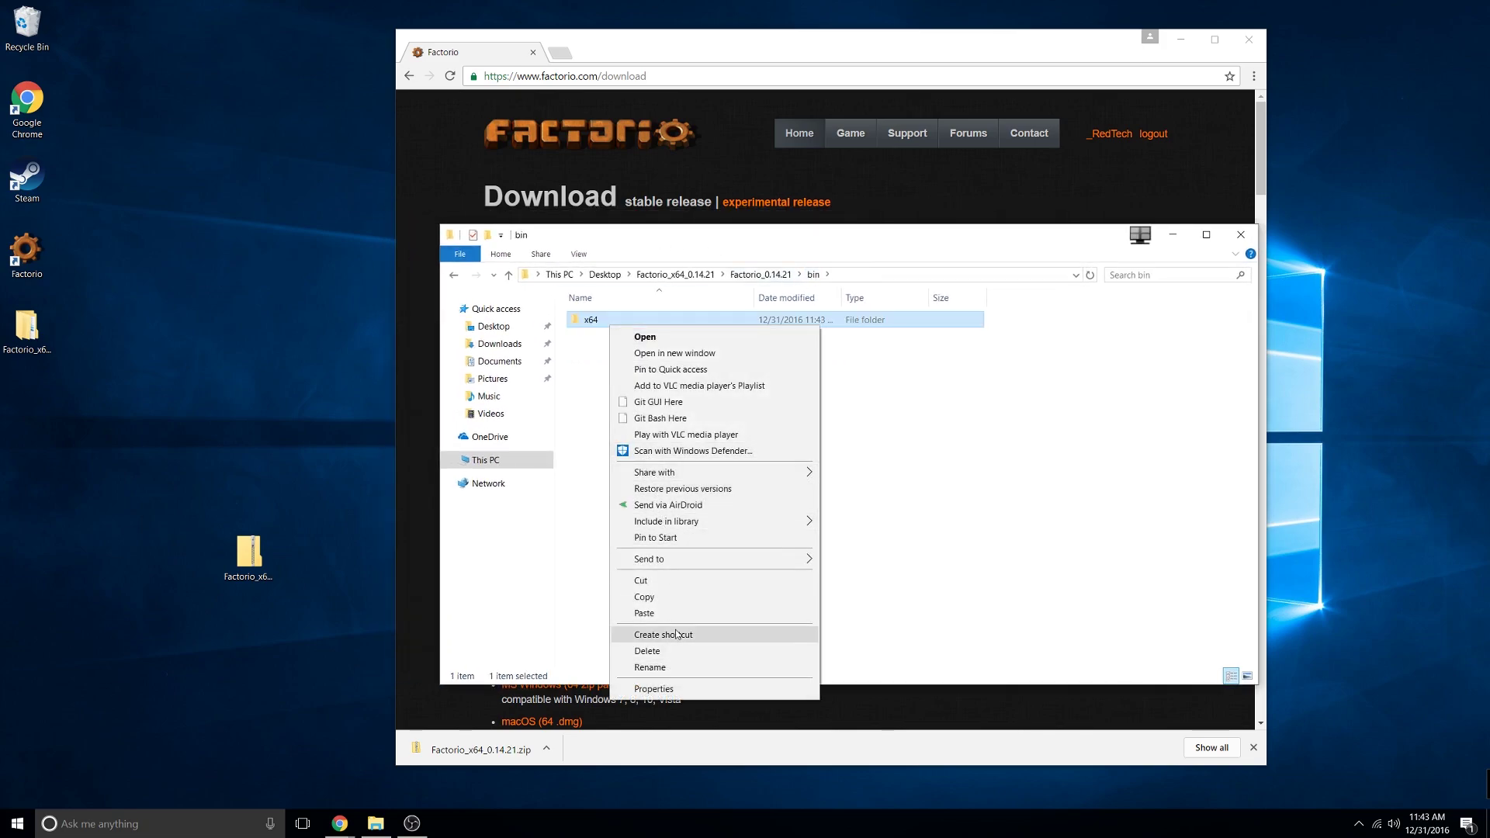
{"action": "left_click", "coordinate": [676, 634]}
{"action": "left_click_drag", "start_coordinate": [613, 335], "coordinate": [272, 361]}
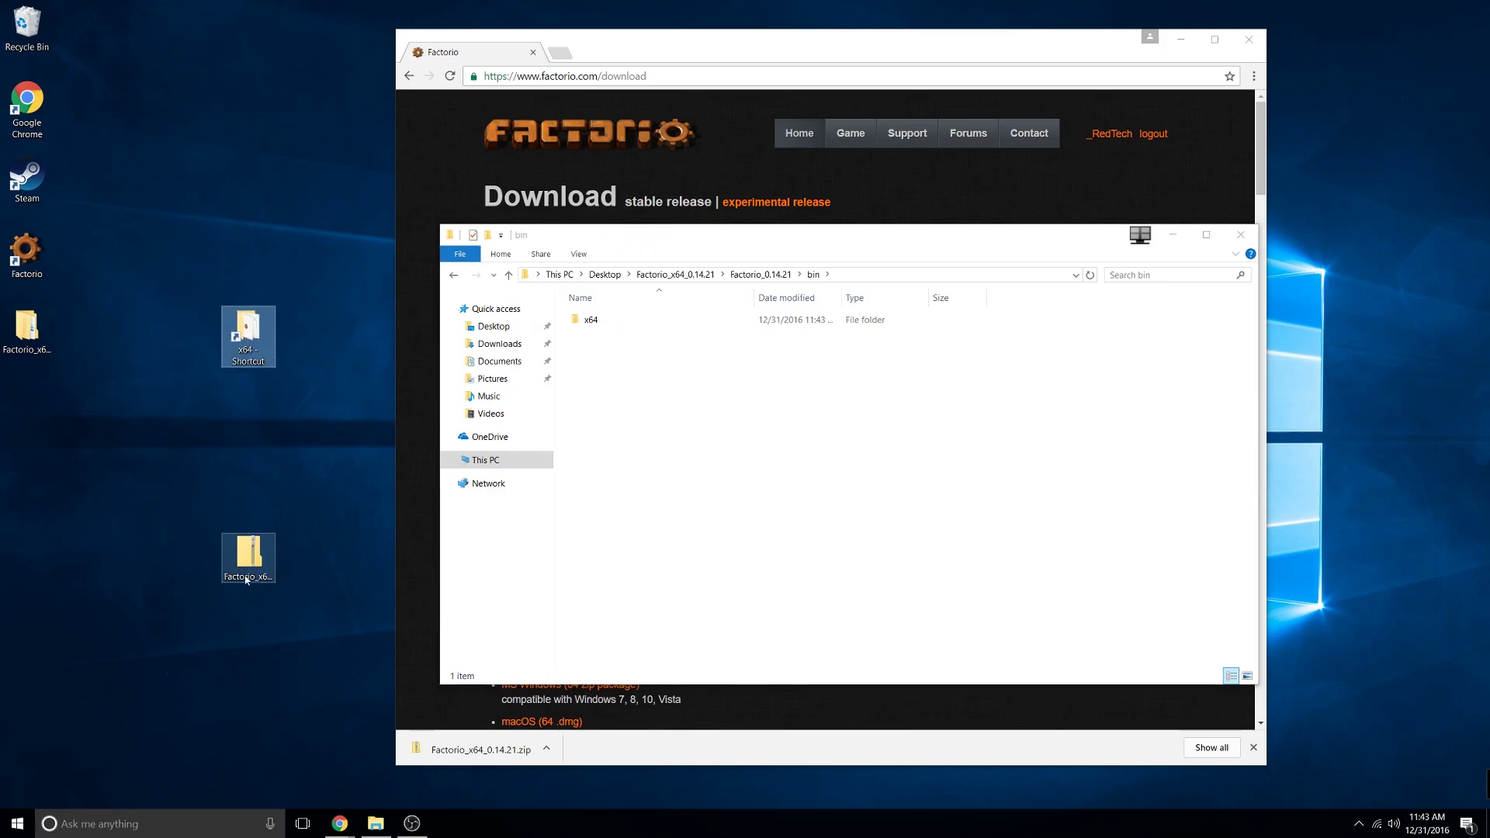
{"action": "left_click", "coordinate": [248, 548]}
{"action": "key", "text": "Delete"}
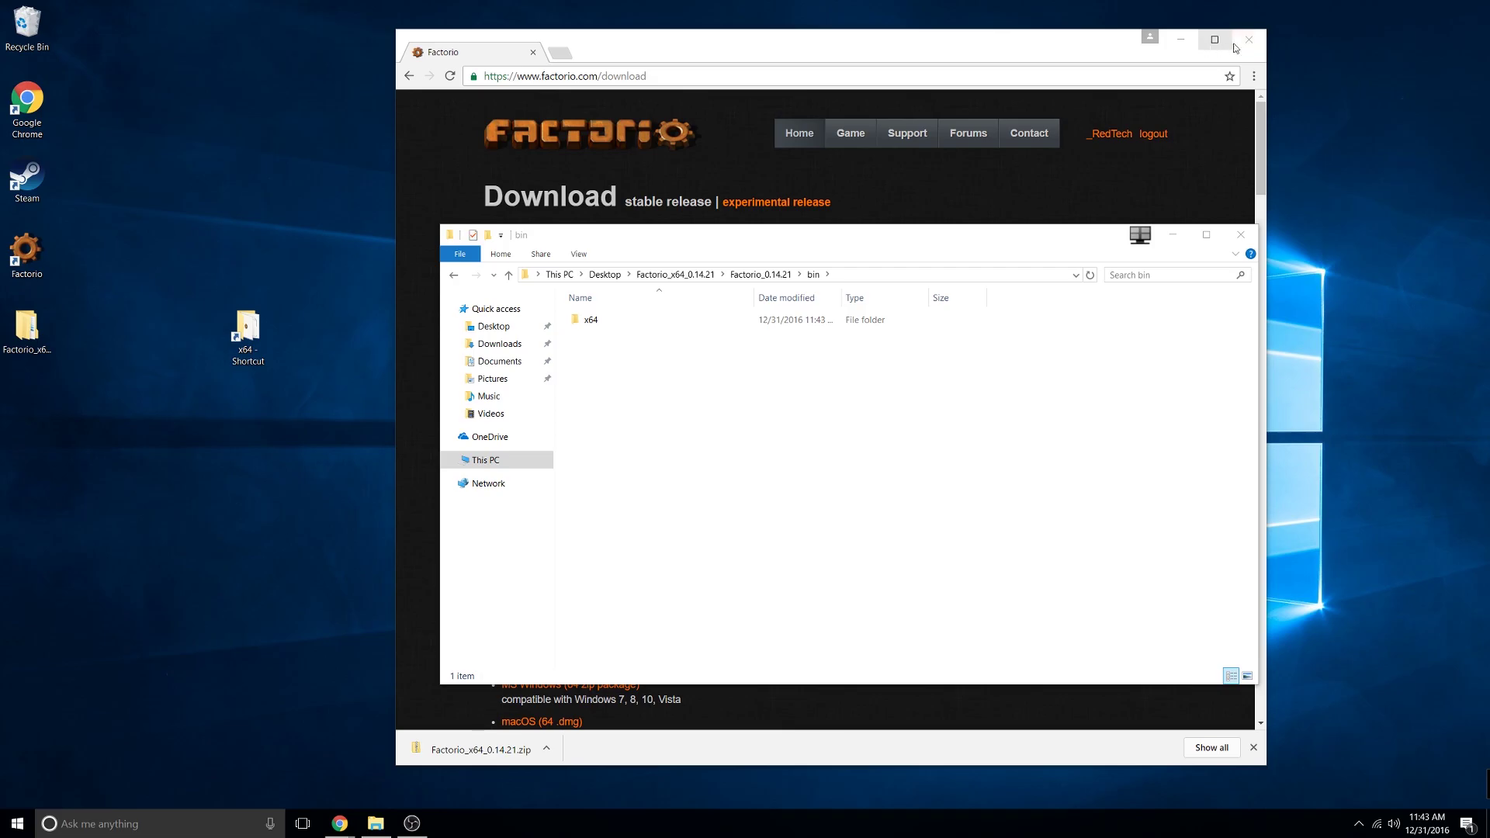
Step: Close the Chrome download page and open the x64 folder
{"action": "left_click", "coordinate": [1181, 40]}
{"action": "left_click_drag", "start_coordinate": [939, 240], "coordinate": [975, 203]}
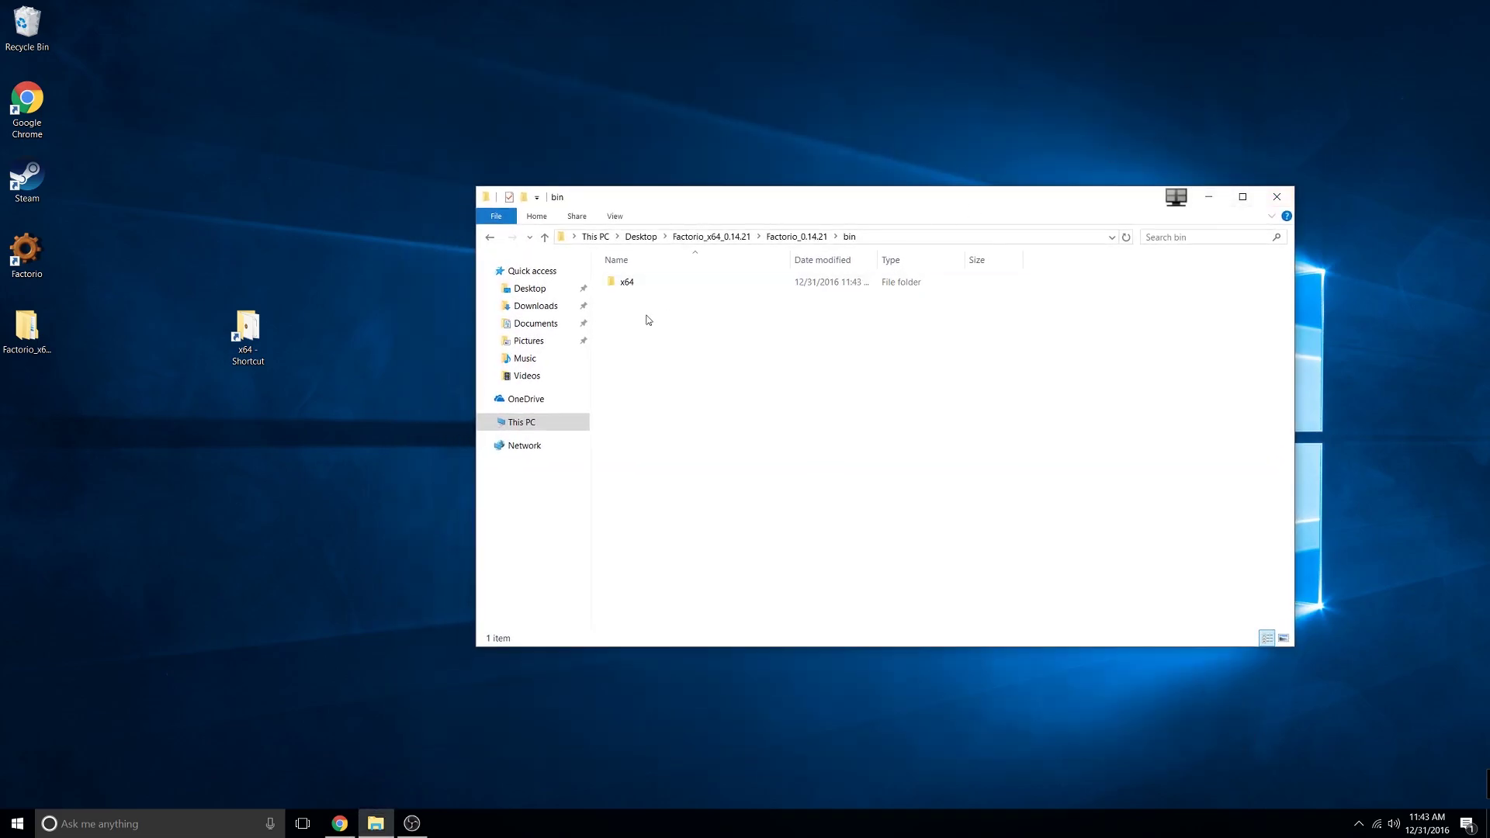
{"action": "double_click", "coordinate": [668, 290]}
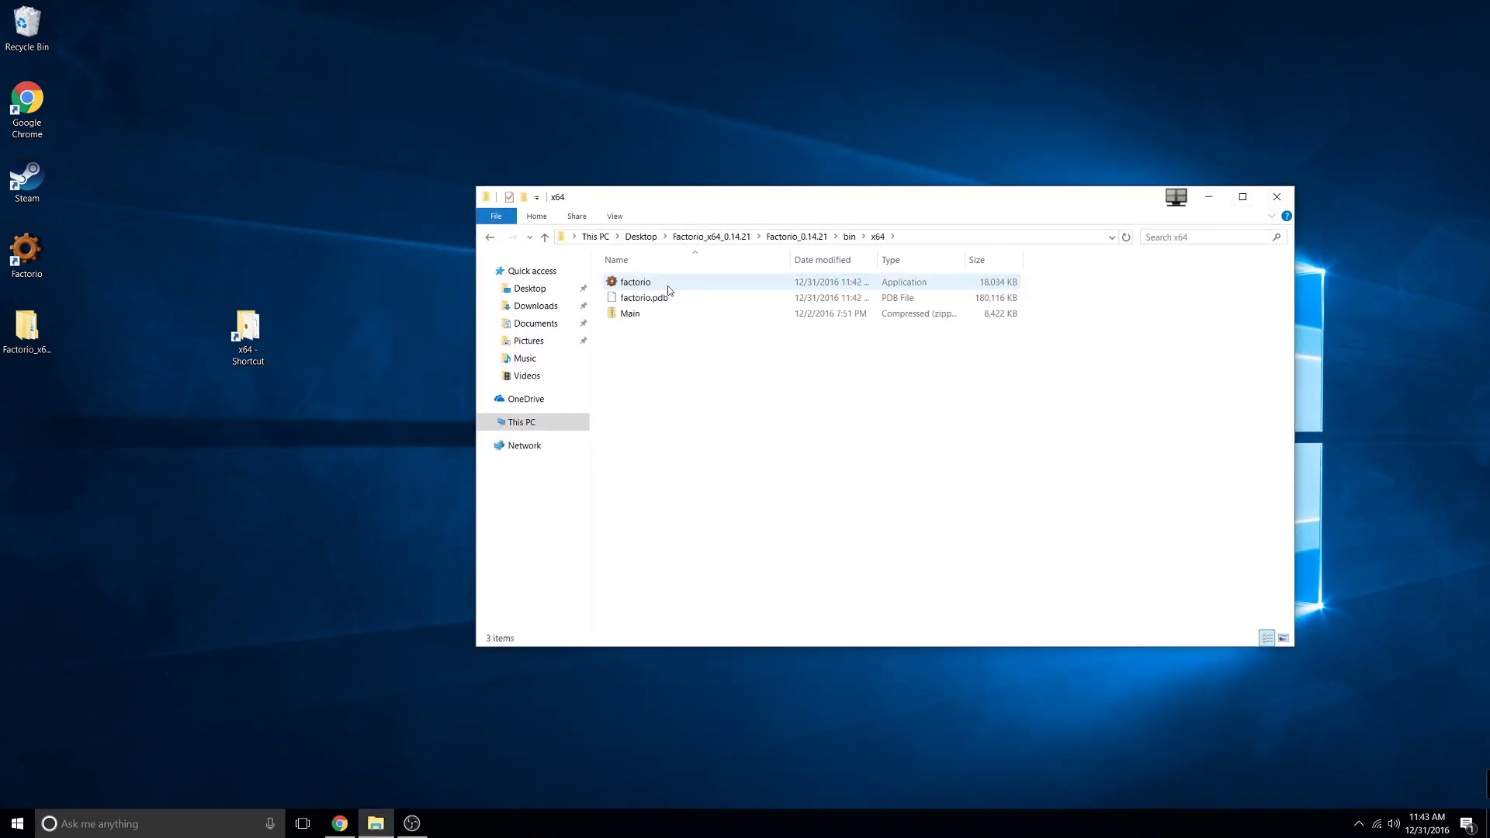
Step: Create a New Text Document in x64 and open it in Notepad++
{"action": "right_click", "coordinate": [683, 353]}
{"action": "right_click", "coordinate": [667, 352]}
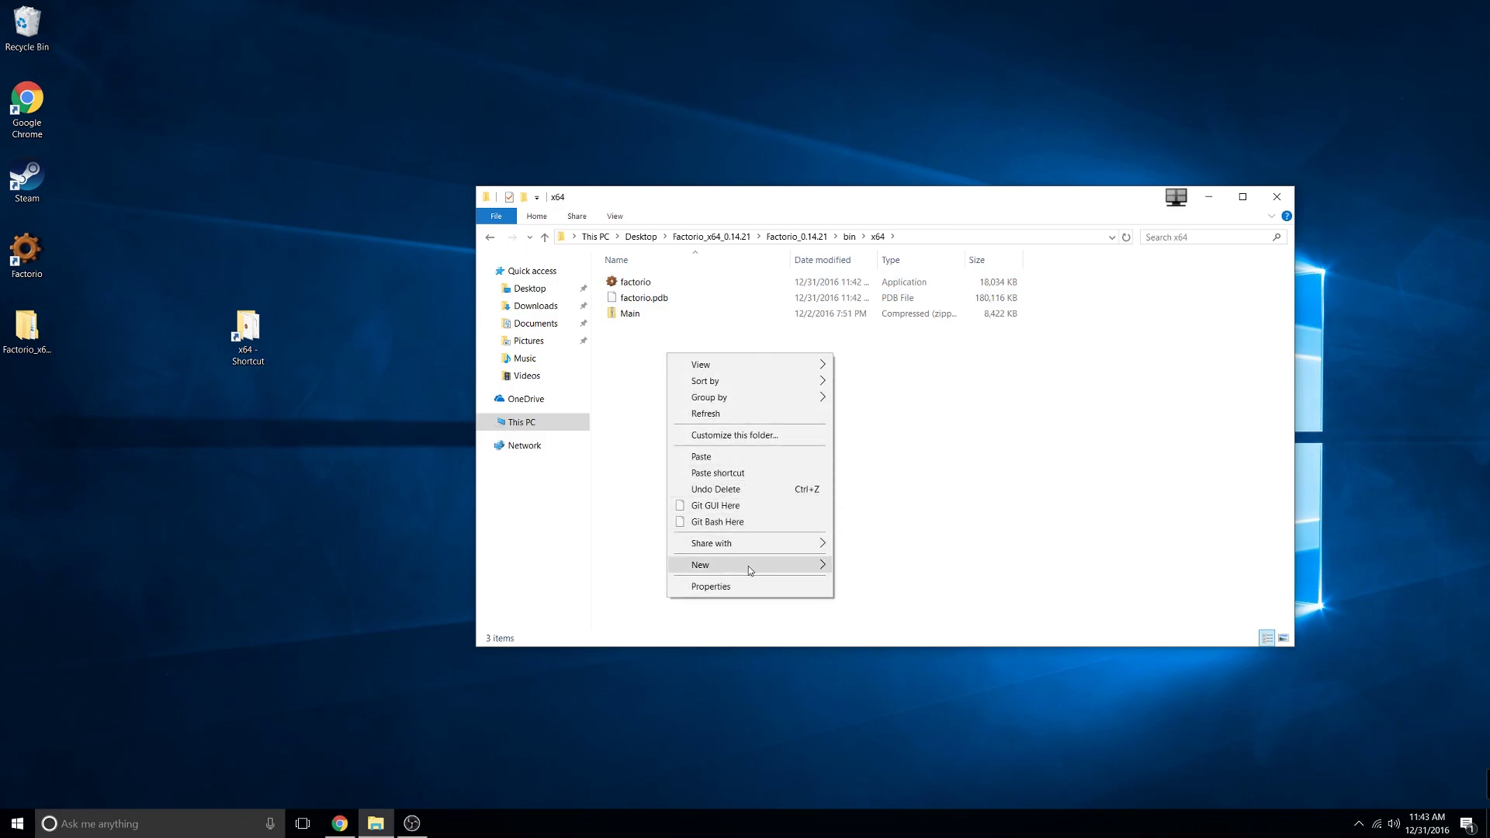
{"action": "mouse_move", "coordinate": [748, 566]}
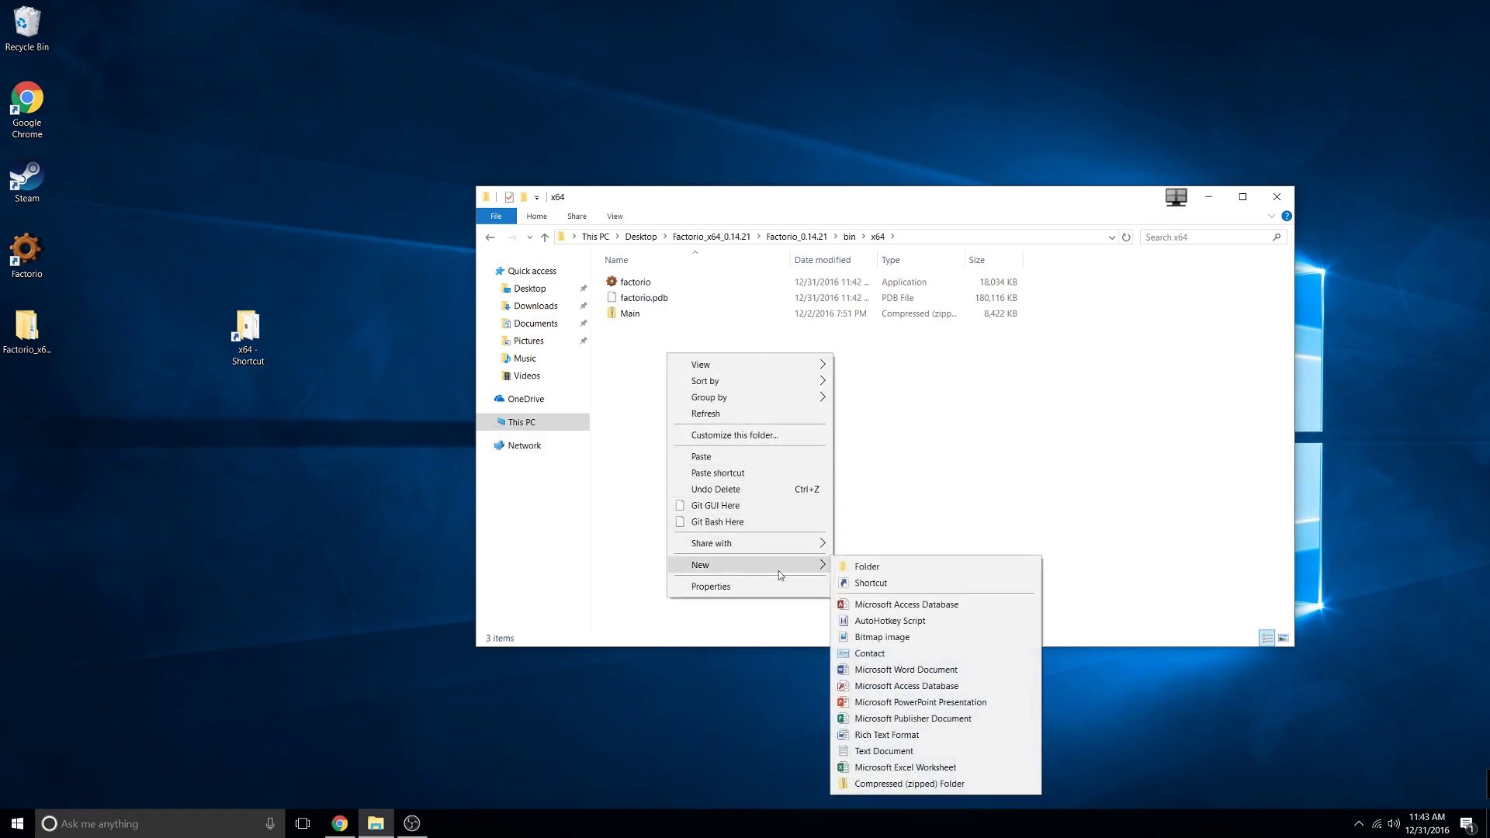
{"action": "left_click", "coordinate": [869, 751]}
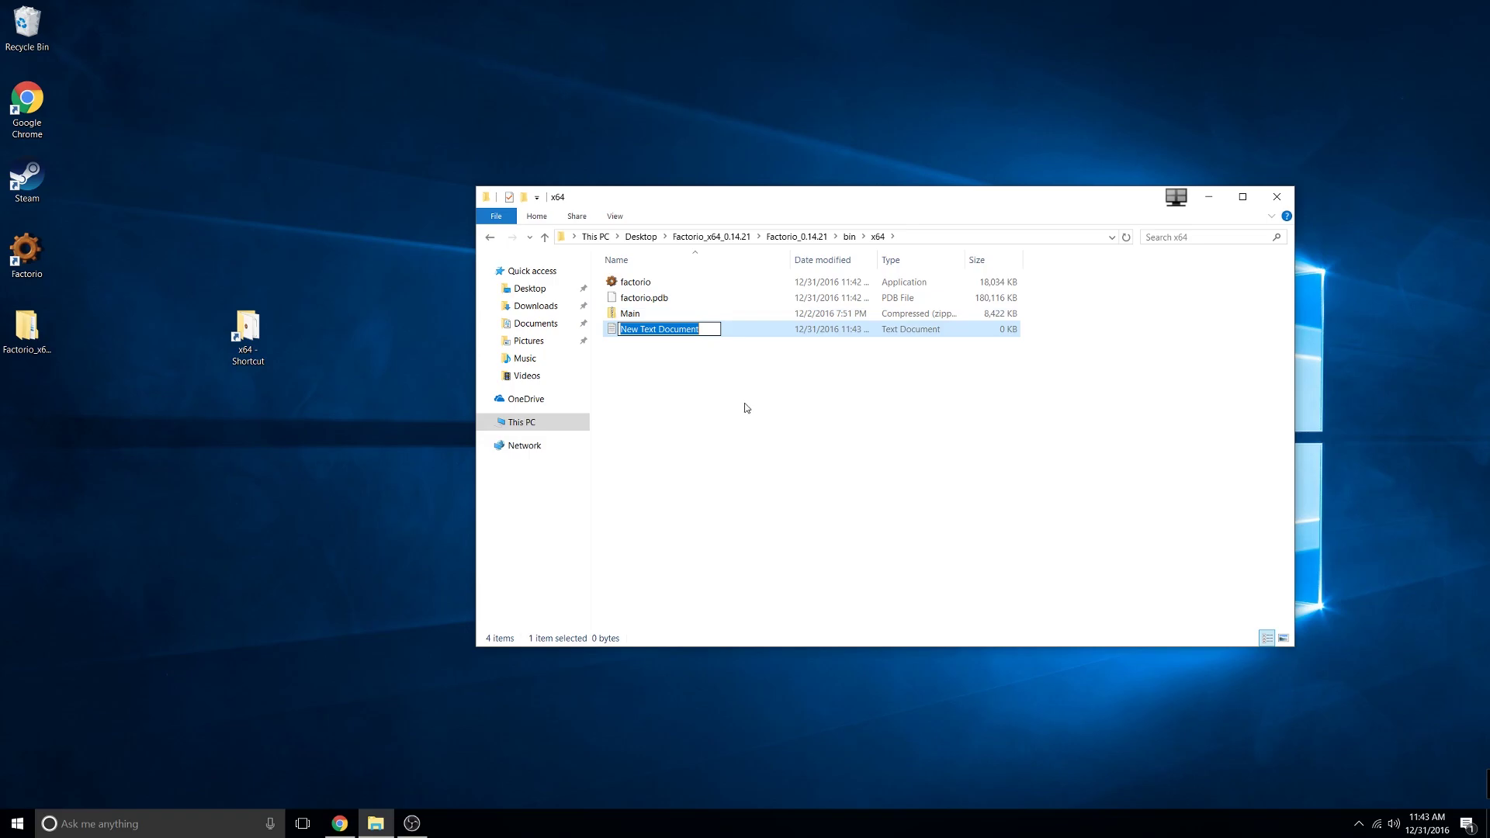
{"action": "key", "text": "Return"}
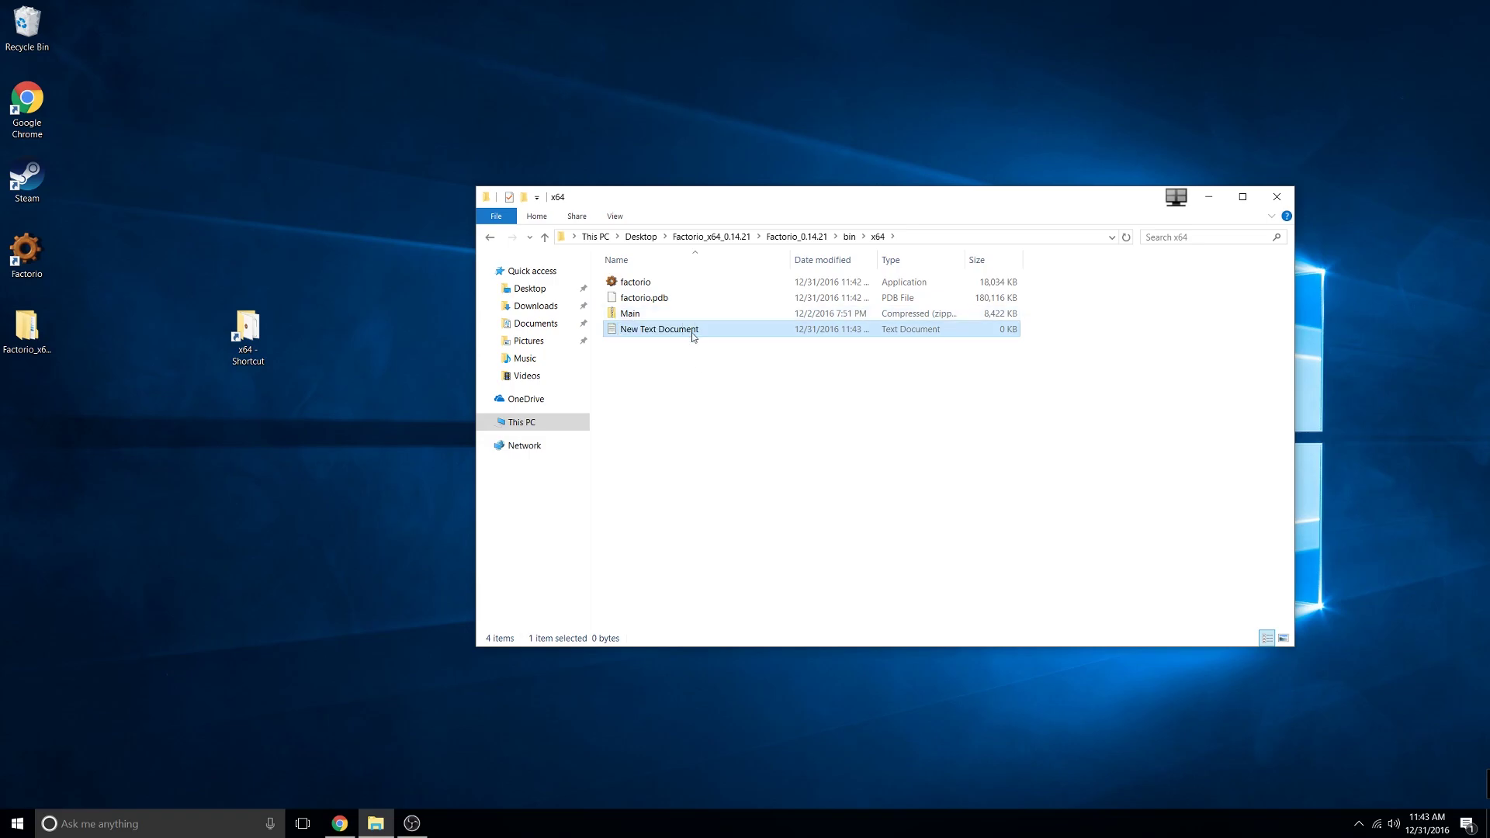
{"action": "right_click", "coordinate": [692, 332]}
{"action": "left_click", "coordinate": [745, 419]}
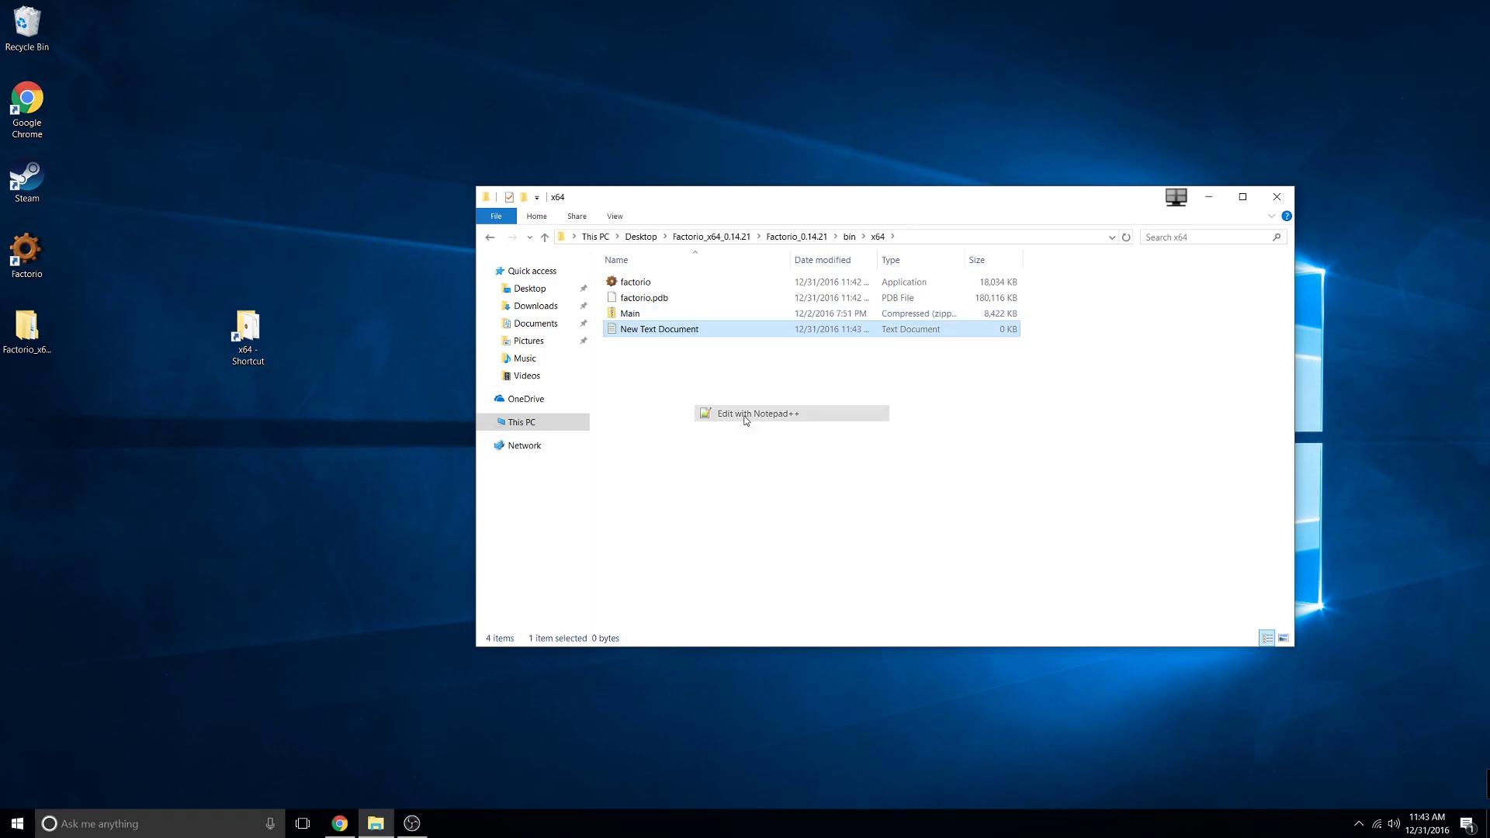
Step: Type the launch line Factorio.exe --start-server "Main.zip" on the first line
{"action": "left_click_drag", "start_coordinate": [268, 23], "coordinate": [720, 189]}
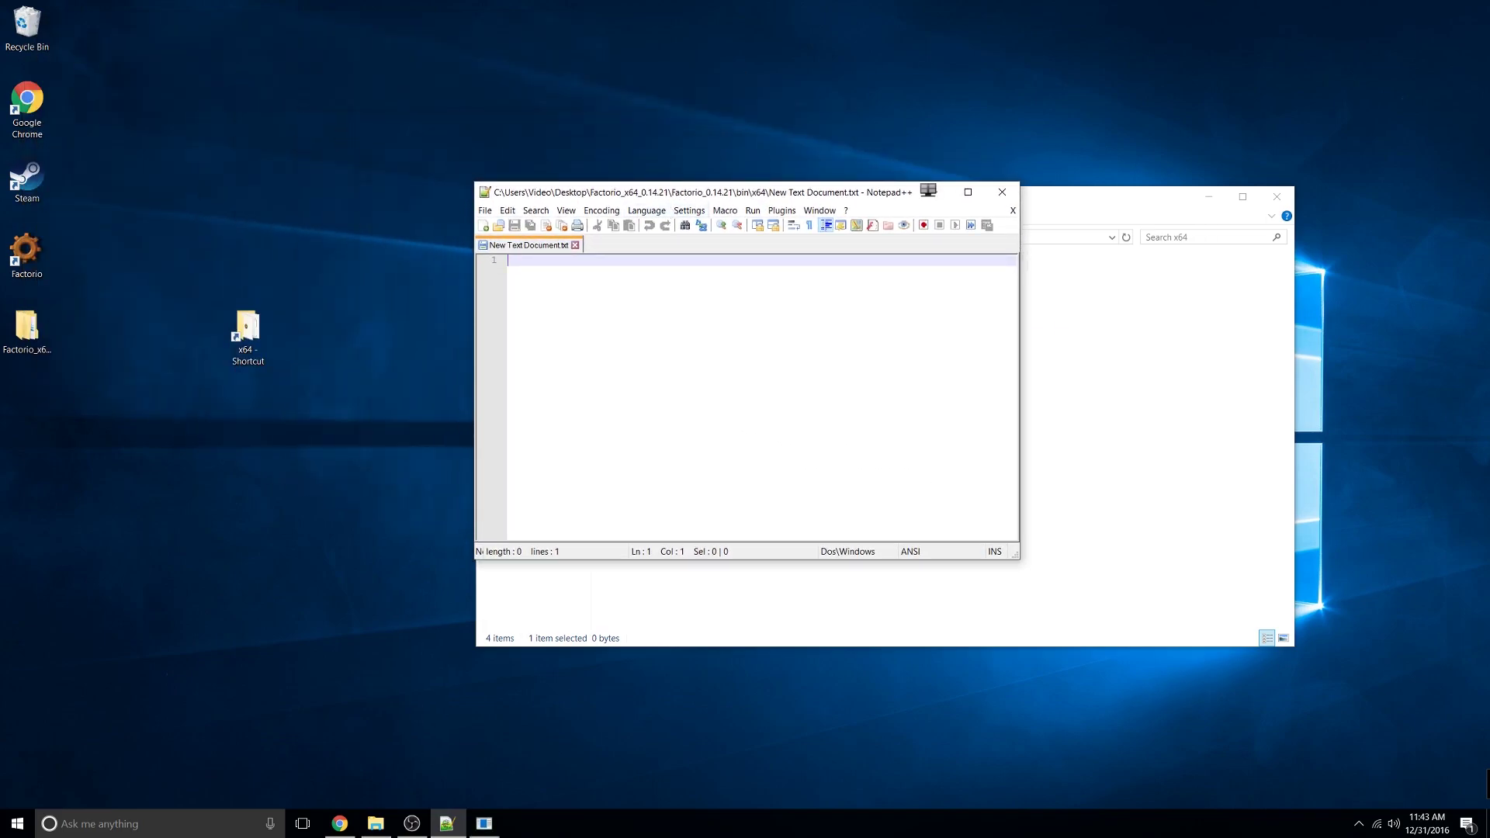
{"action": "type", "text": "Factorio"}
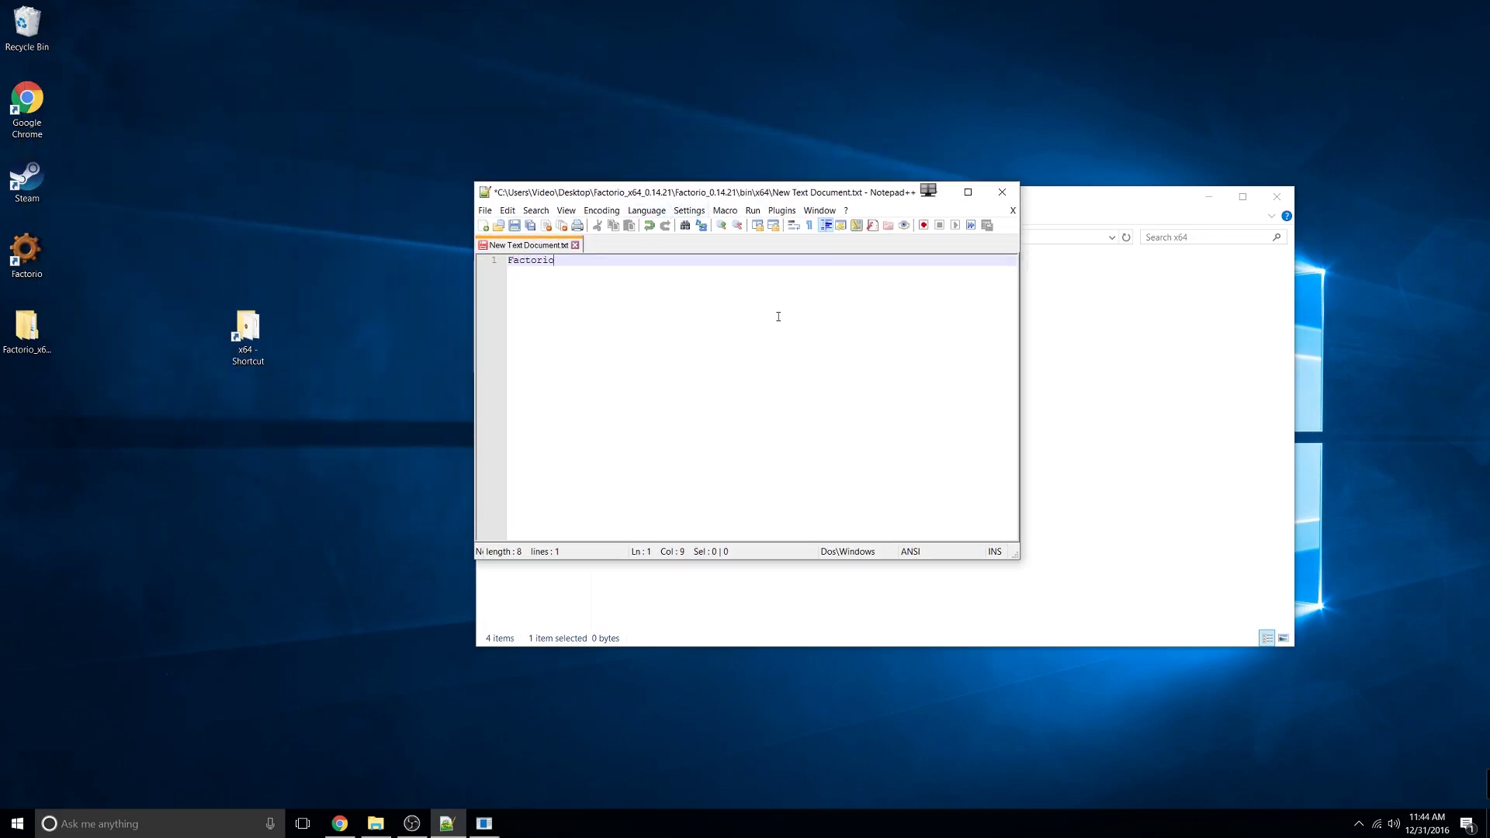
{"action": "type", "text": ".exe --start-server "}
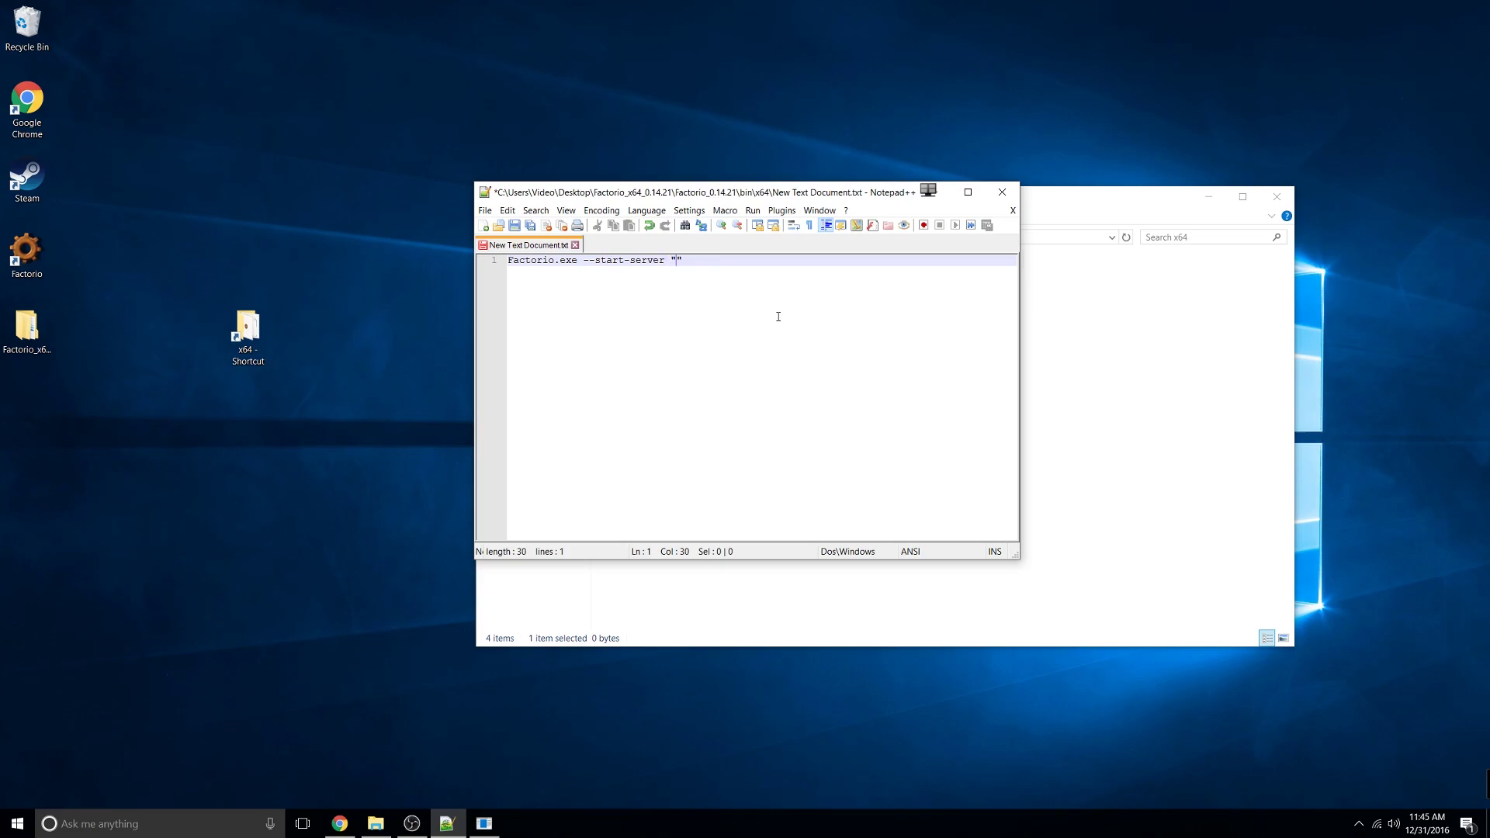
{"action": "type", "text": "\"Main.zip"}
Step: Save the document as the batch file start.bat in x64
{"action": "key", "text": "ctrl+s"}
{"action": "left_click", "coordinate": [507, 210]}
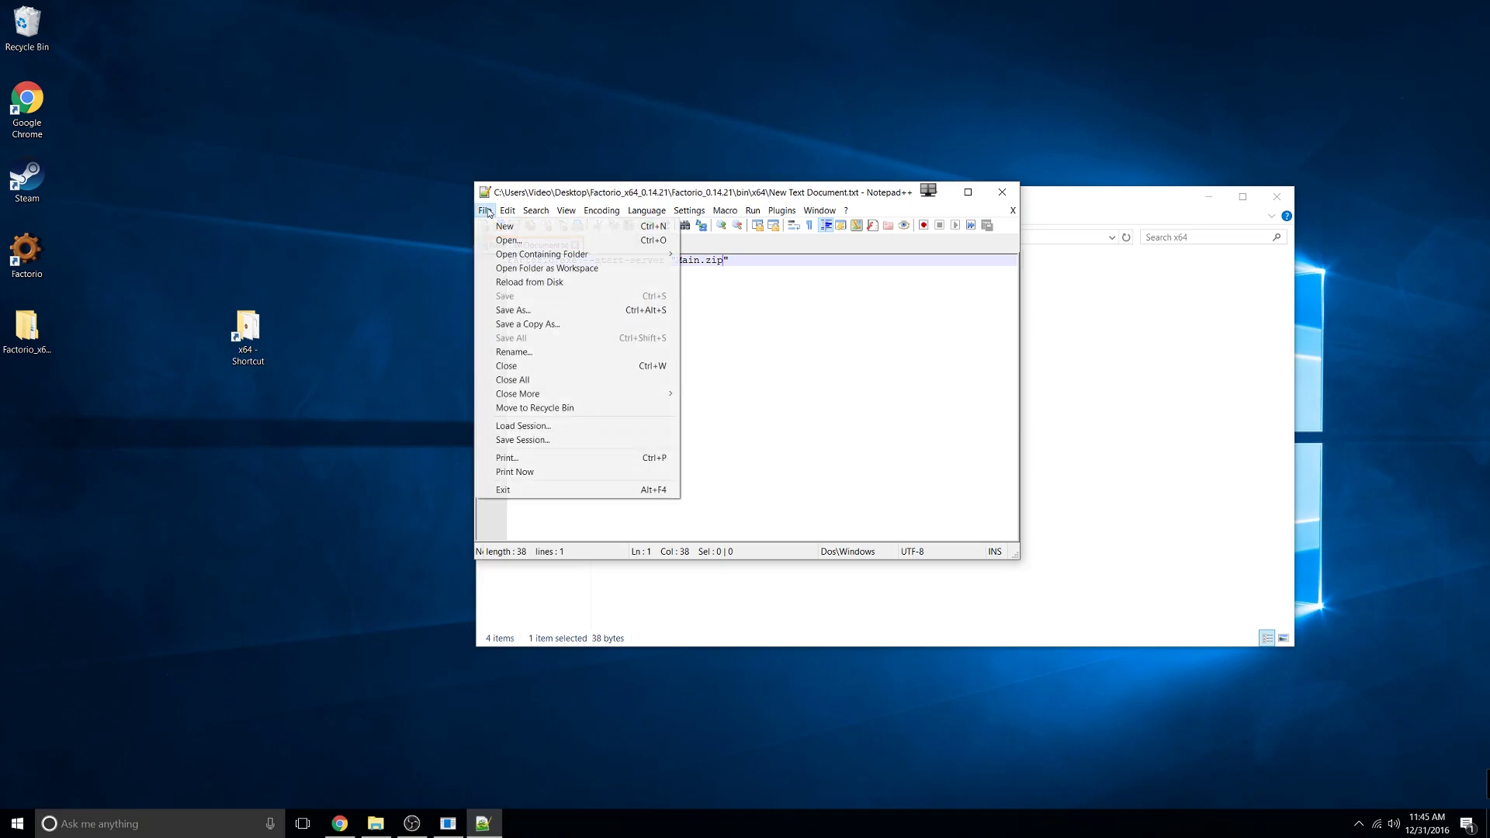
{"action": "mouse_move", "coordinate": [485, 212]}
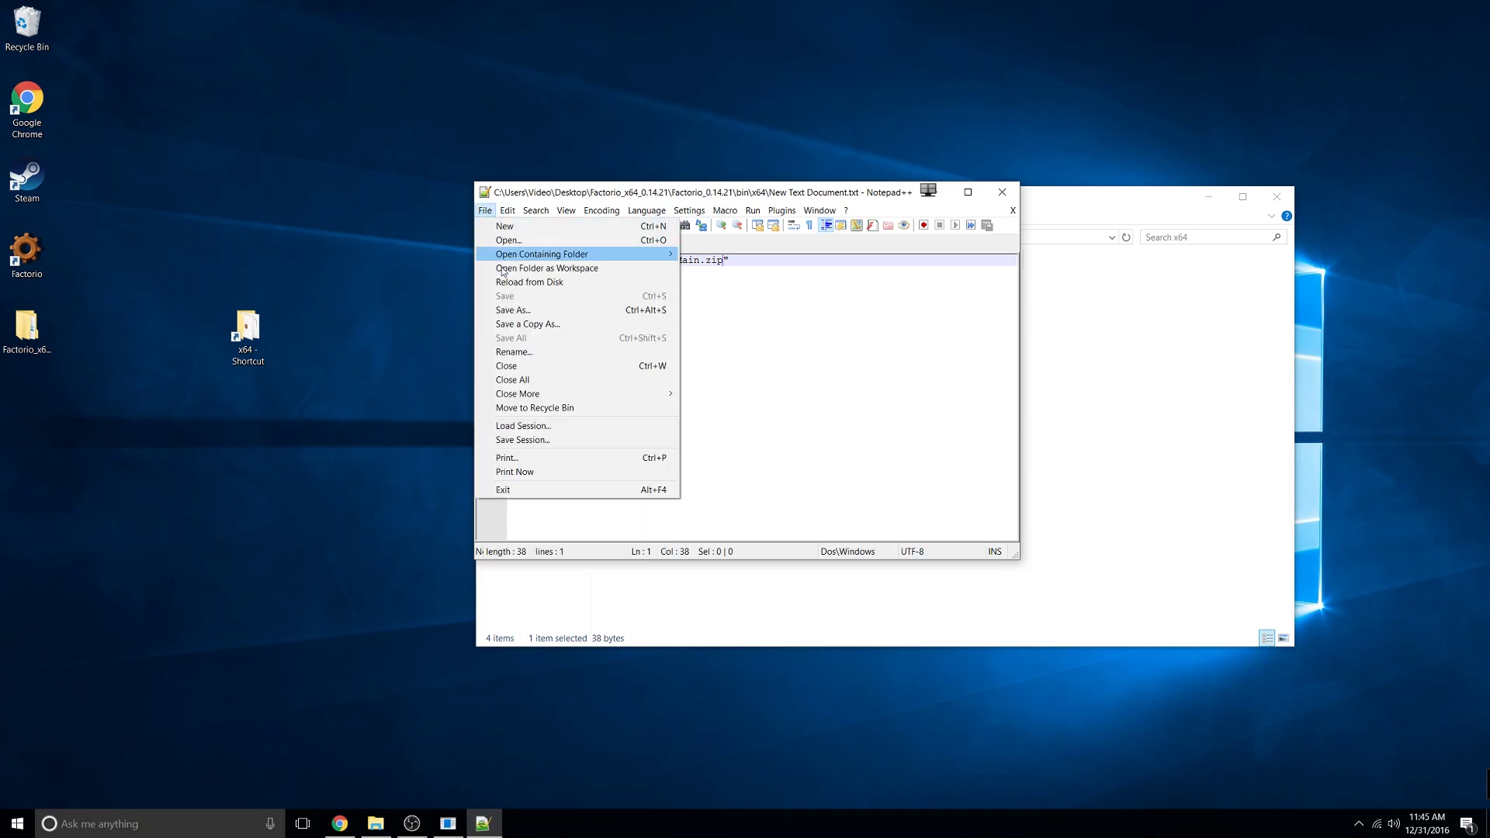
{"action": "left_click", "coordinate": [520, 310]}
{"action": "left_click", "coordinate": [756, 520]}
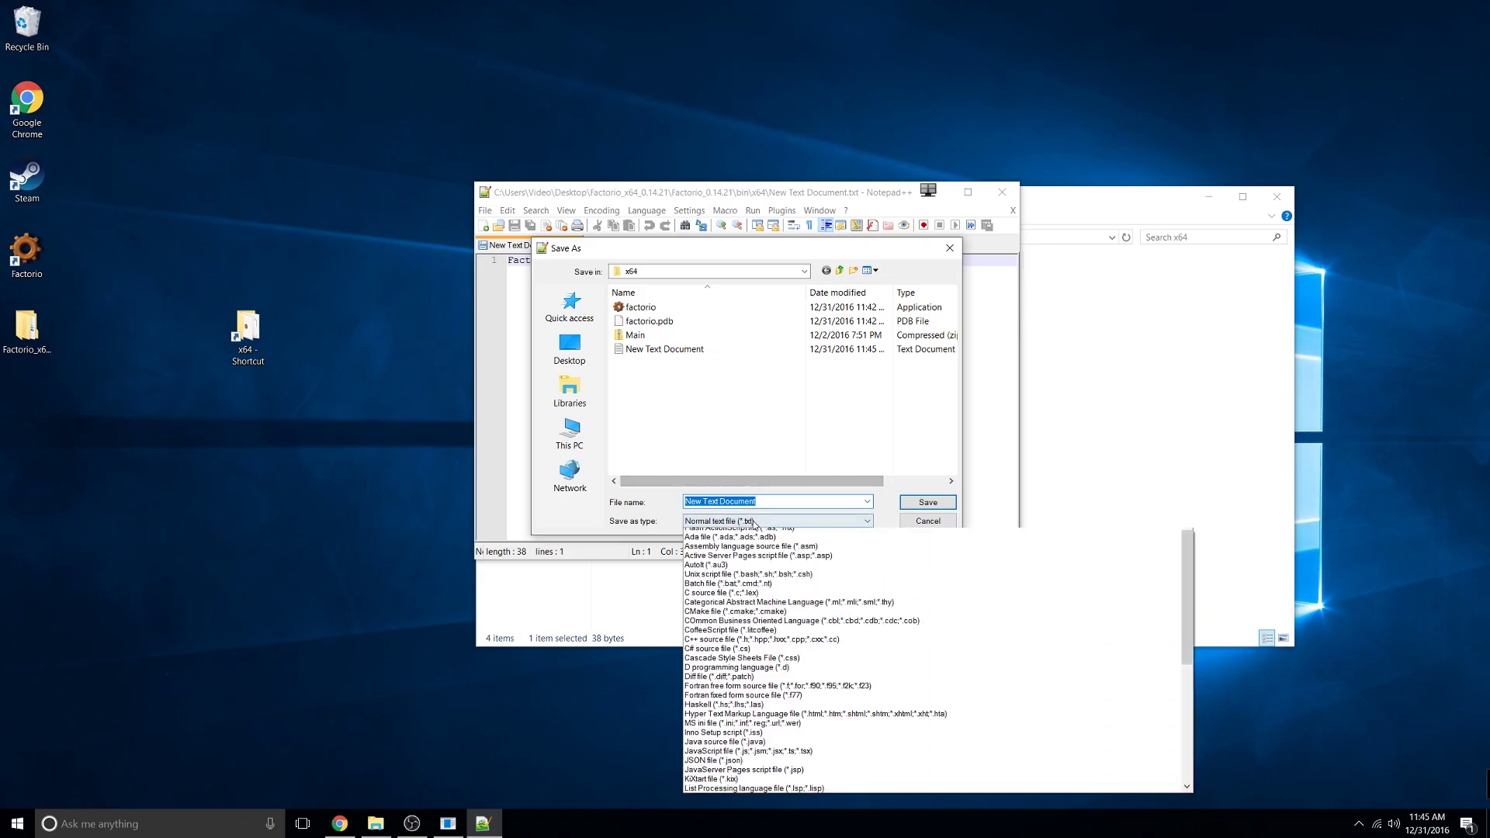
{"action": "left_click", "coordinate": [780, 500]}
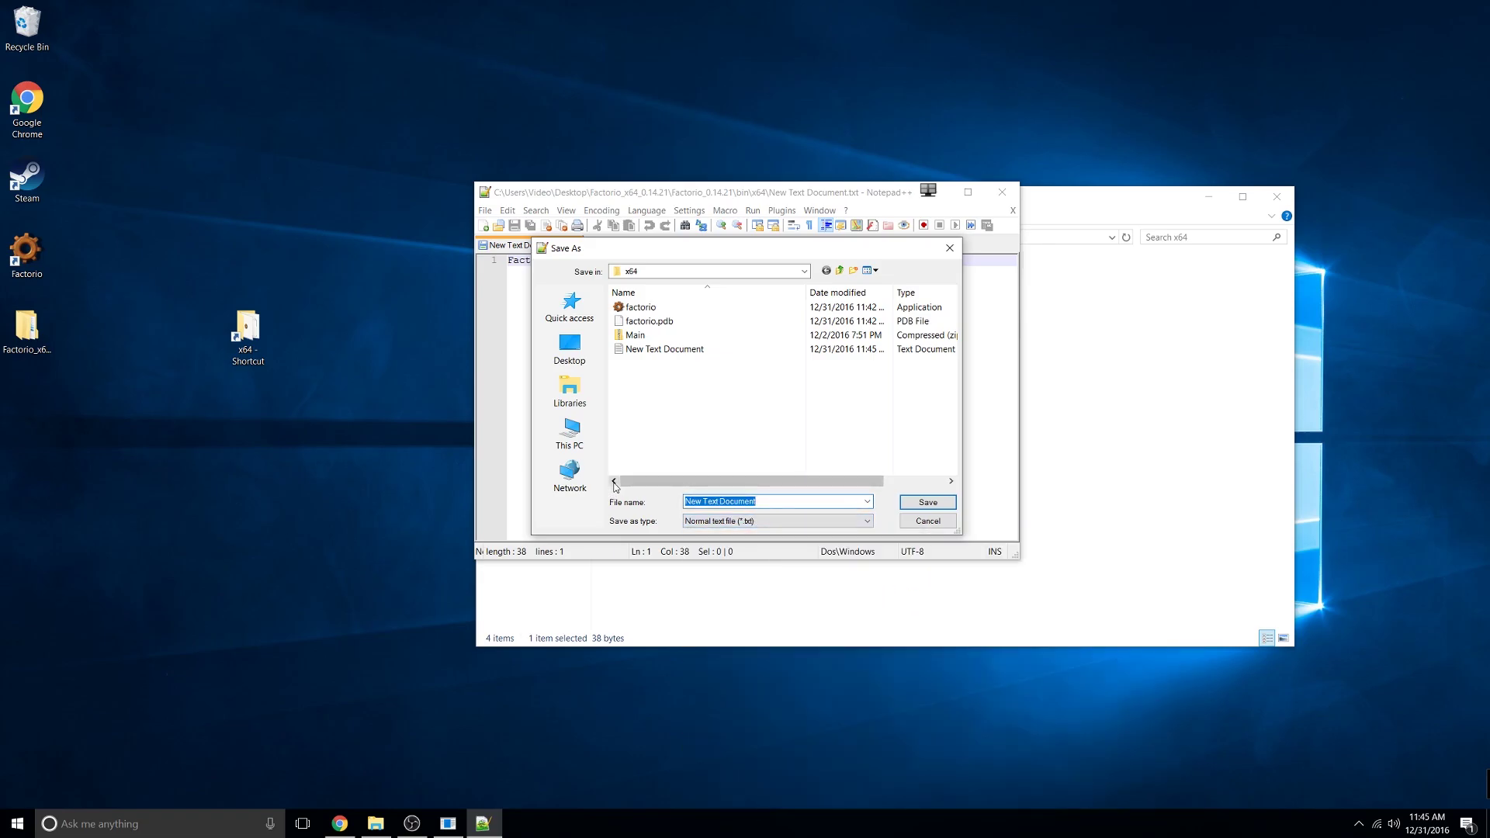
{"action": "type", "text": "start.bat"}
{"action": "key", "text": "Return"}
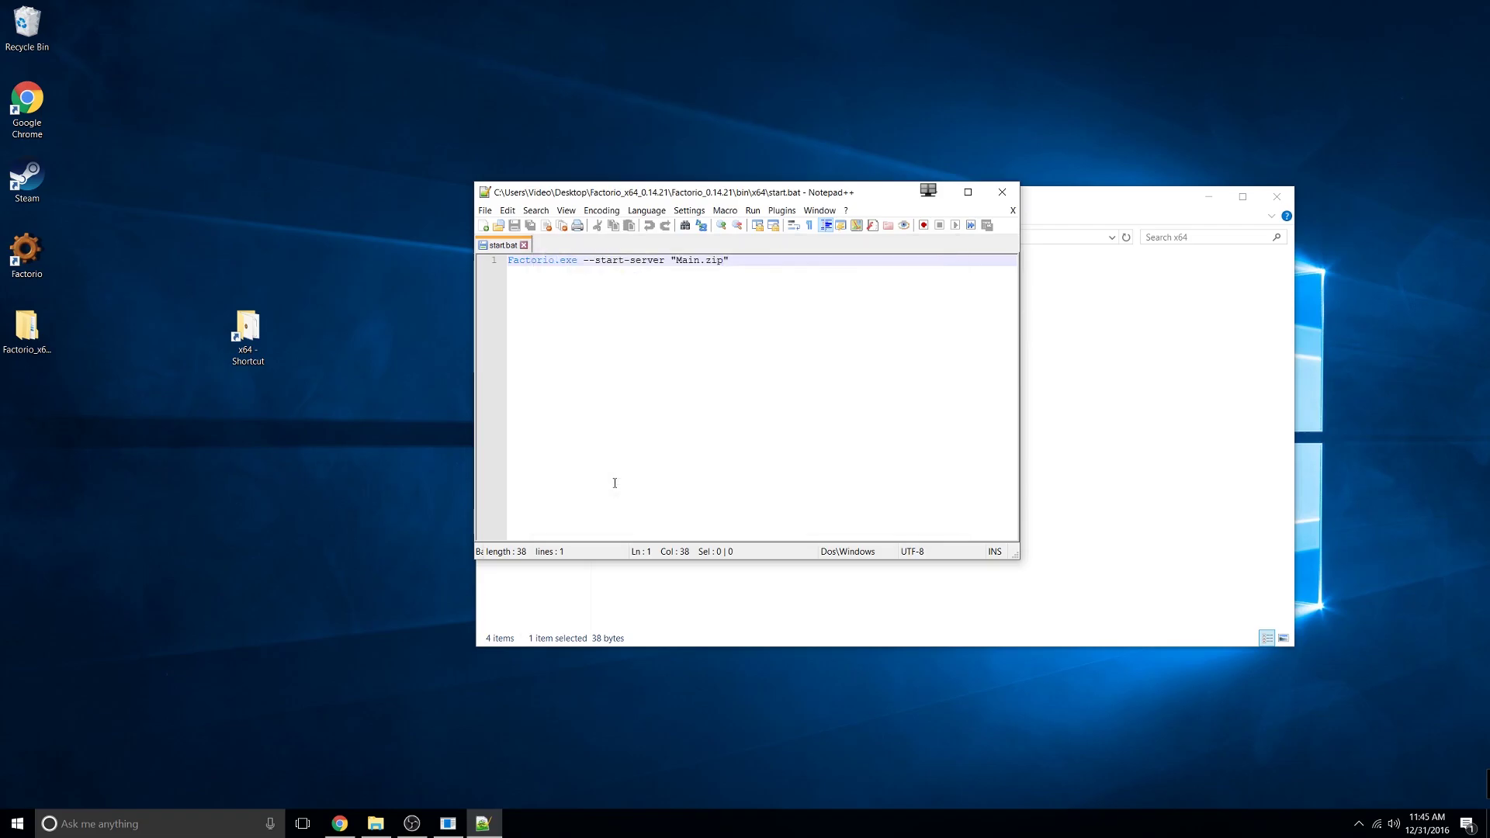
Step: Close Notepad++ and delete the leftover New Text Document, leaving start.bat selected
{"action": "left_click", "coordinate": [1002, 192]}
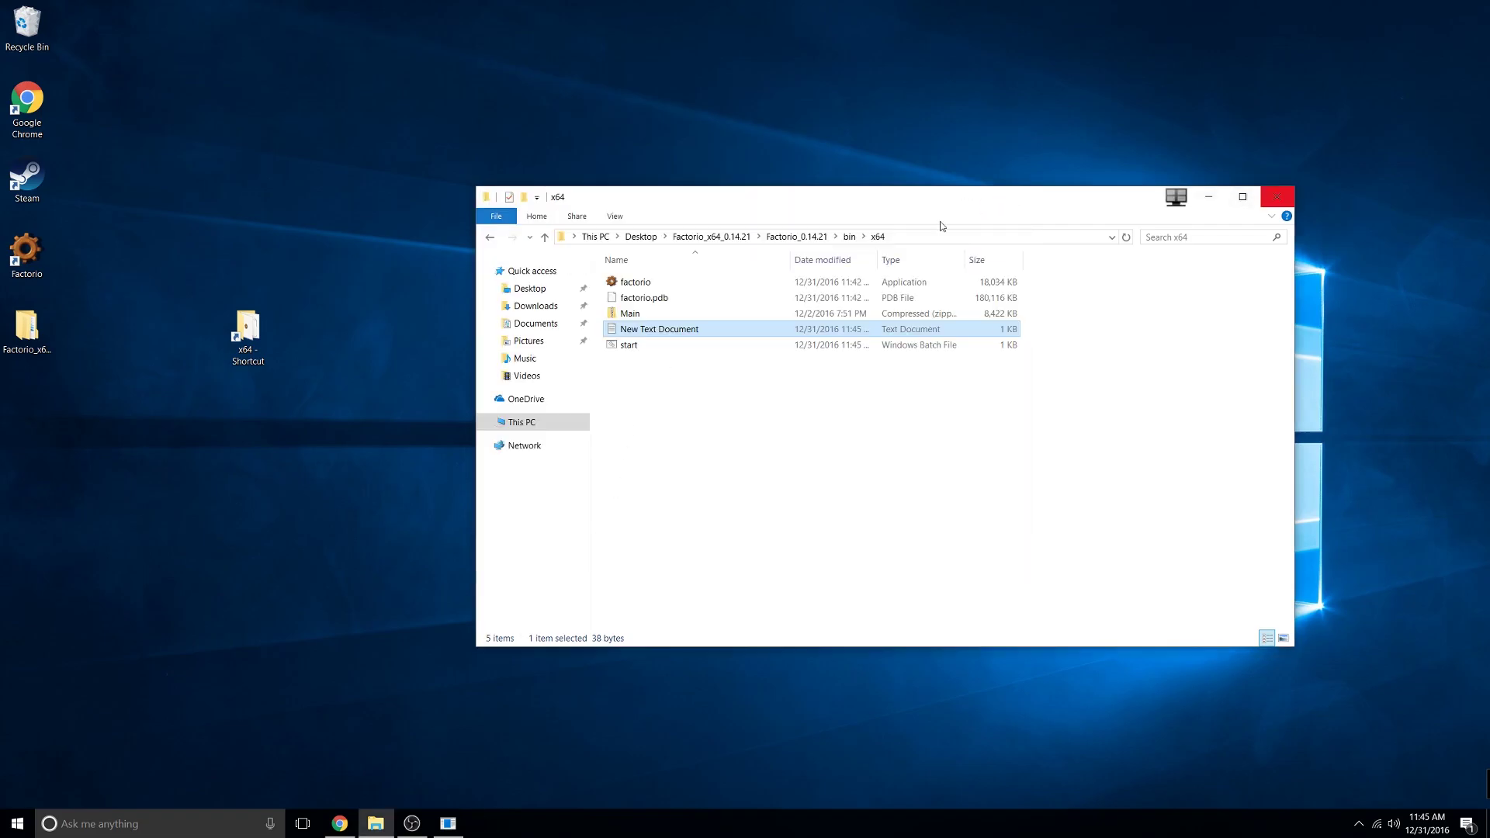
{"action": "left_click", "coordinate": [691, 349]}
{"action": "left_click", "coordinate": [656, 331]}
{"action": "key", "text": "Delete"}
{"action": "left_click", "coordinate": [664, 335]}
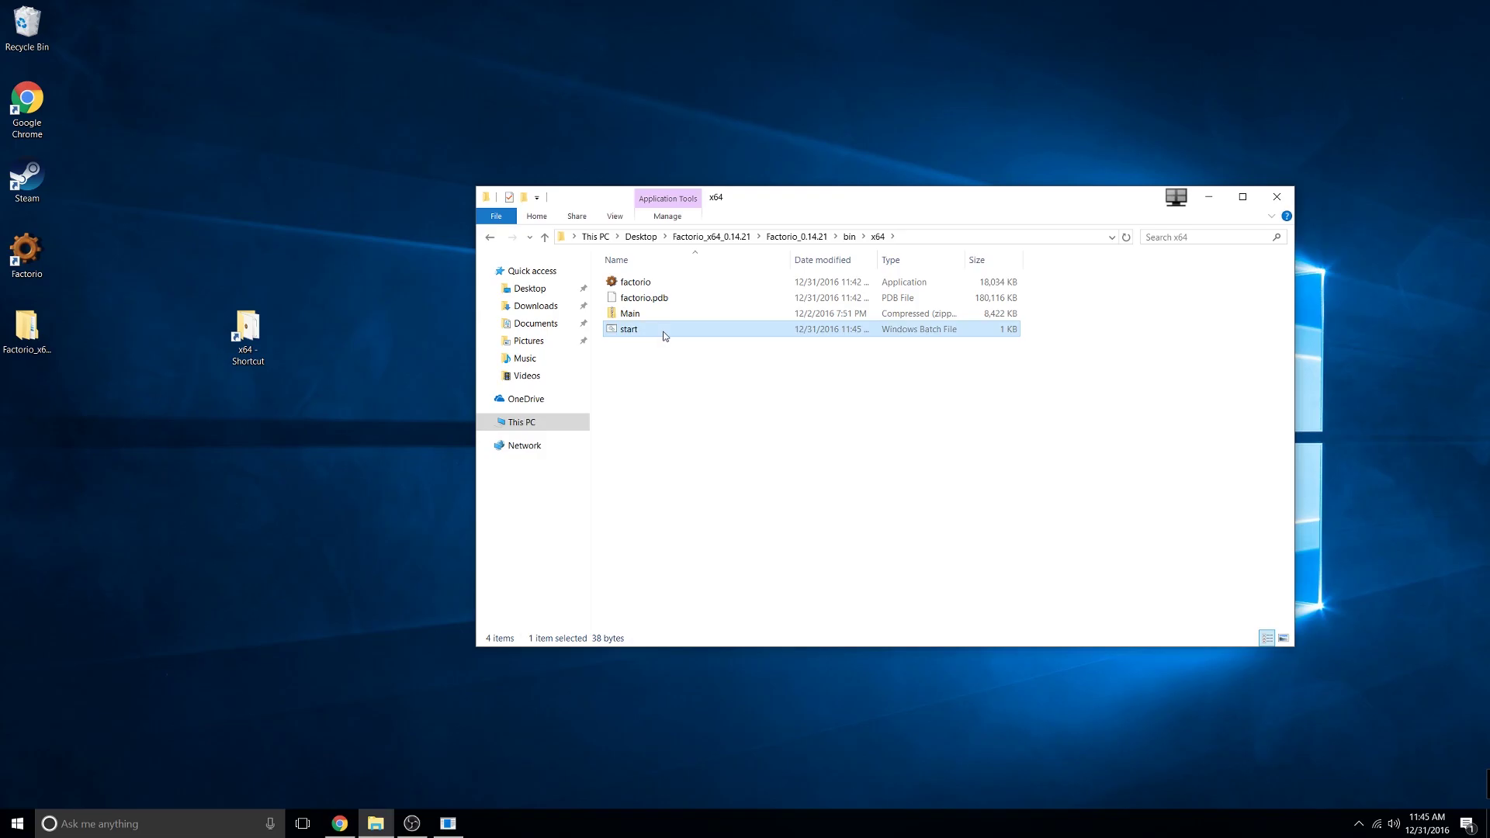
Step: Run start.bat to launch the server, then mark and copy port 34197 from the console log
{"action": "double_click", "coordinate": [664, 333]}
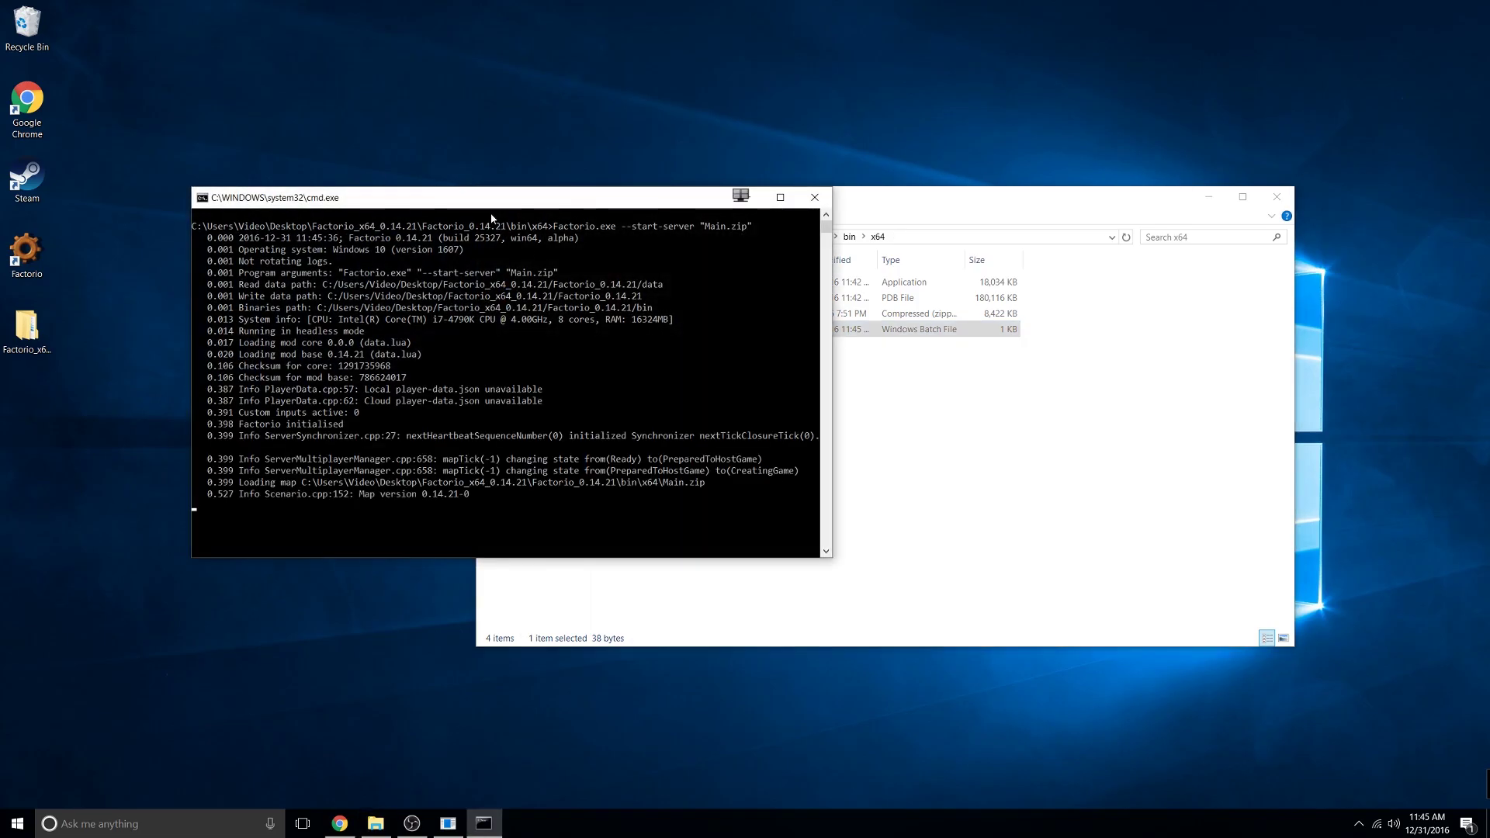
{"action": "left_click_drag", "start_coordinate": [506, 212], "coordinate": [762, 248]}
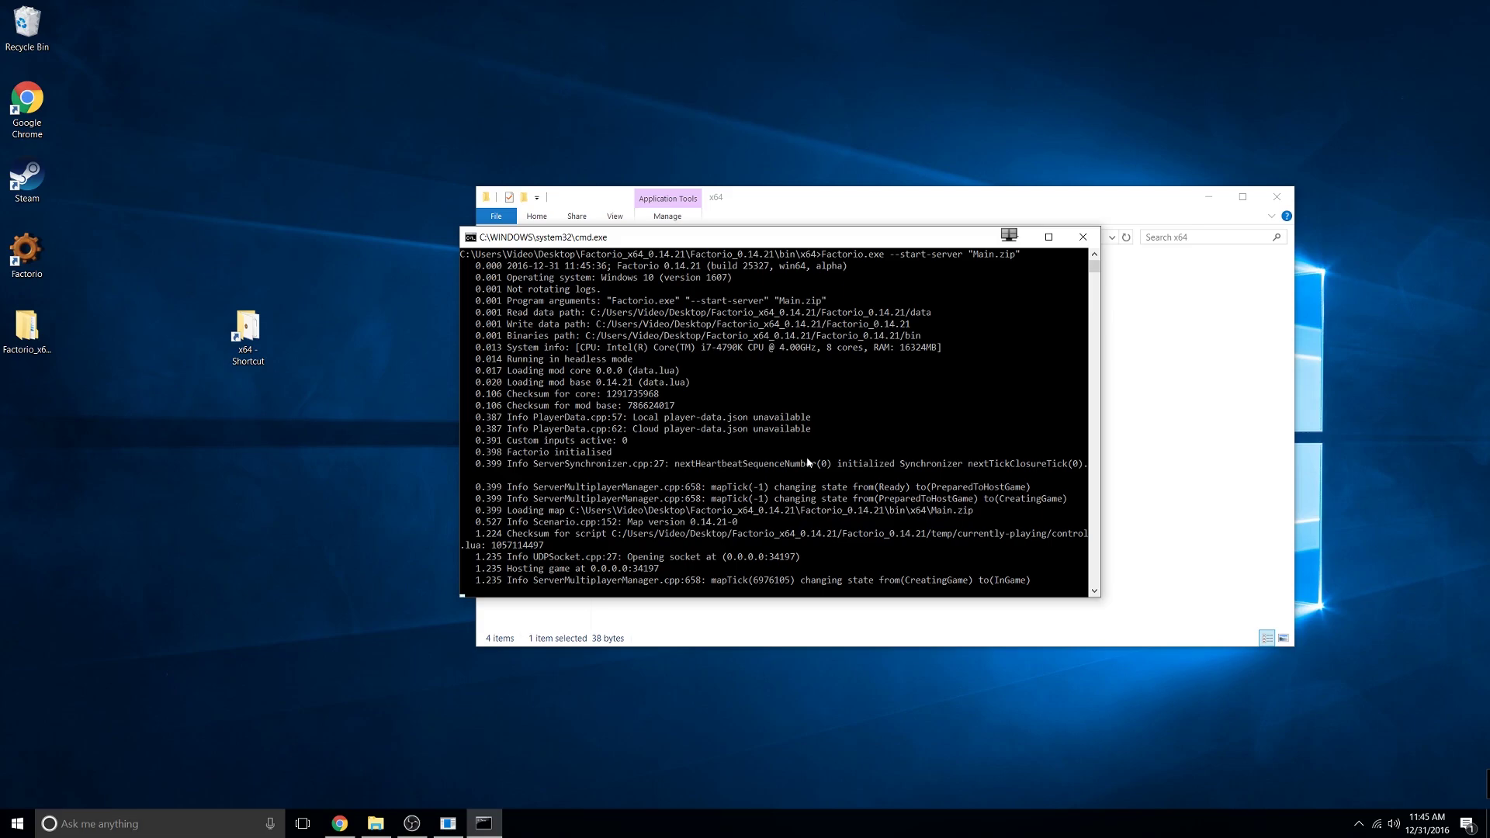
{"action": "left_click", "coordinate": [795, 557]}
{"action": "left_click", "coordinate": [774, 558]}
{"action": "left_click_drag", "start_coordinate": [778, 563], "coordinate": [797, 562]}
{"action": "right_click", "coordinate": [785, 566]}
{"action": "left_click", "coordinate": [773, 559]}
{"action": "left_click_drag", "start_coordinate": [773, 558], "coordinate": [793, 560]}
{"action": "left_click_drag", "start_coordinate": [794, 558], "coordinate": [792, 564]}
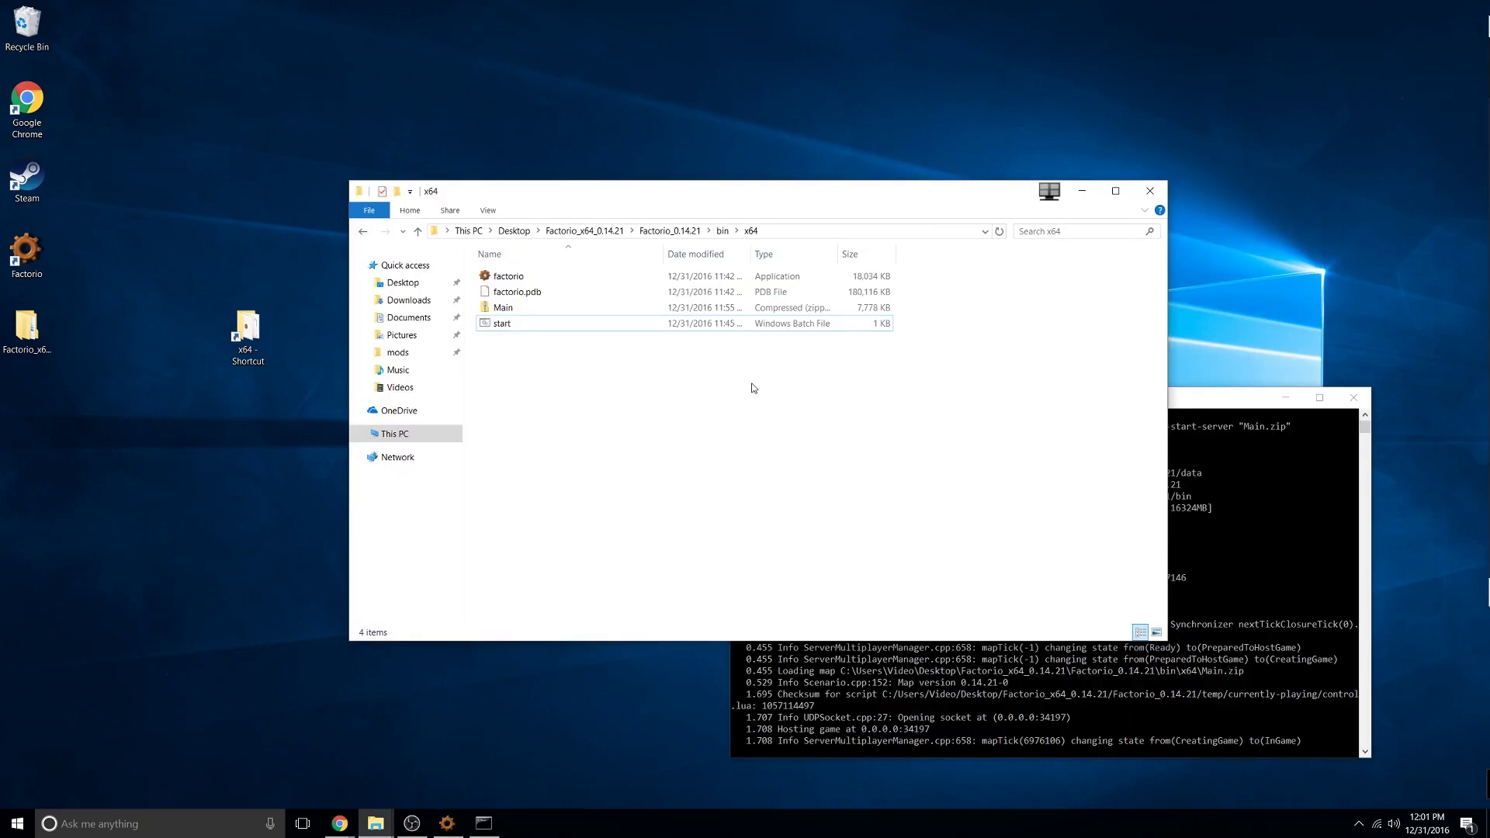
Step: Create a new folder named mods inside Factorio_0.14.21
{"action": "left_click", "coordinate": [700, 231]}
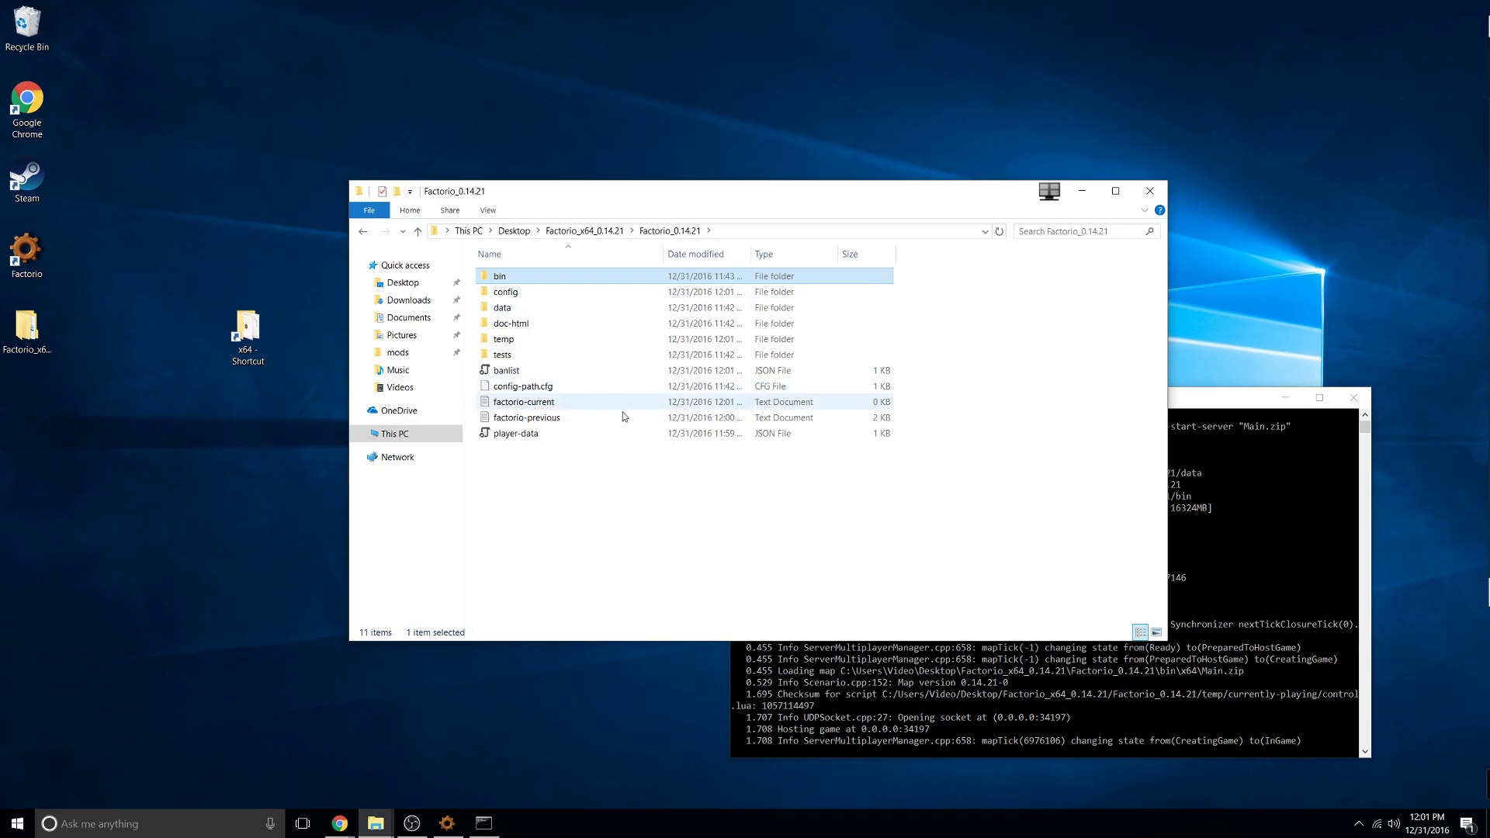
{"action": "right_click", "coordinate": [629, 500]}
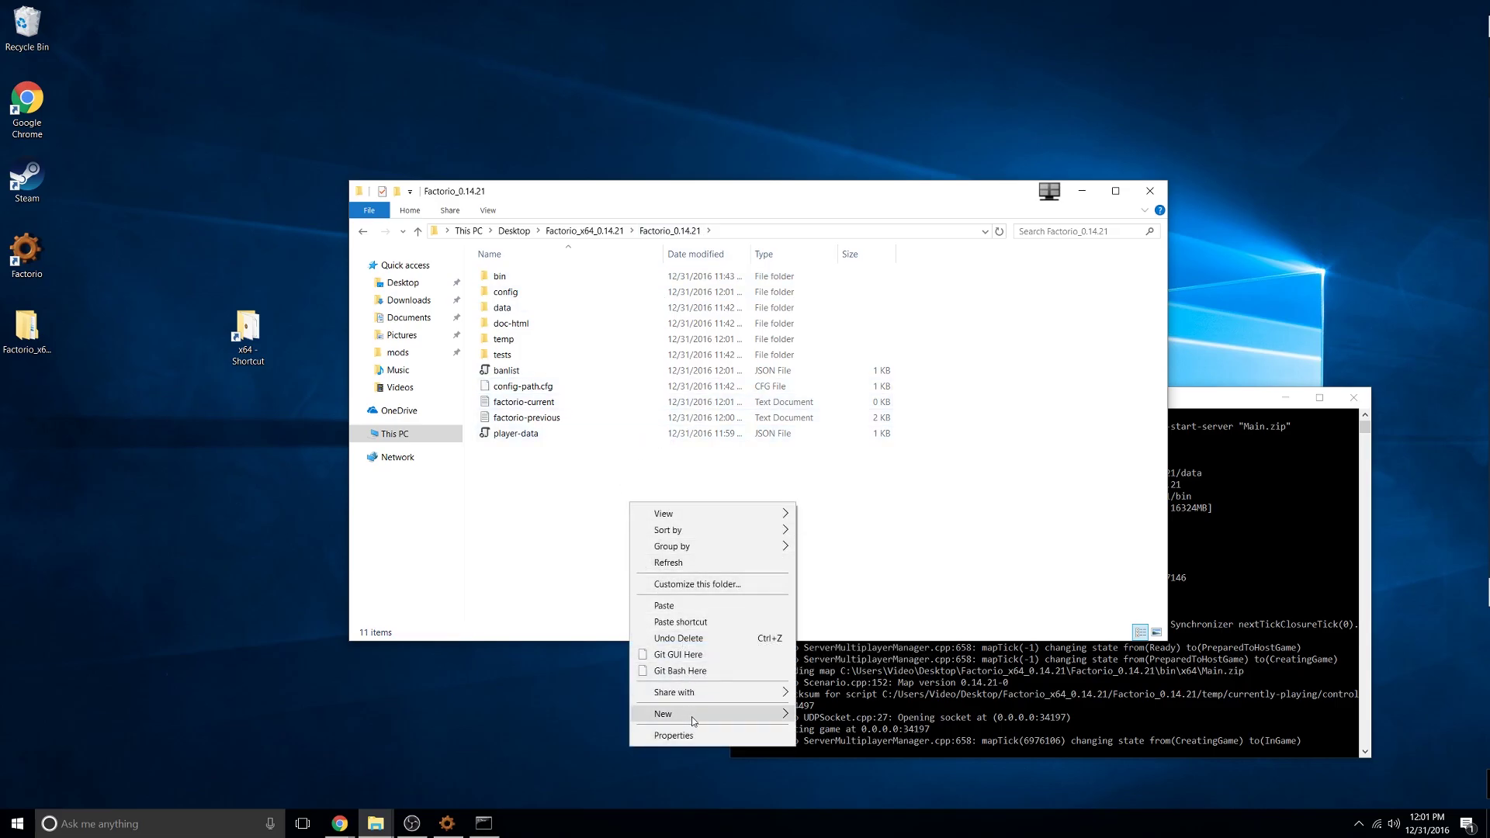
{"action": "mouse_move", "coordinate": [691, 715]}
{"action": "left_click", "coordinate": [855, 501]}
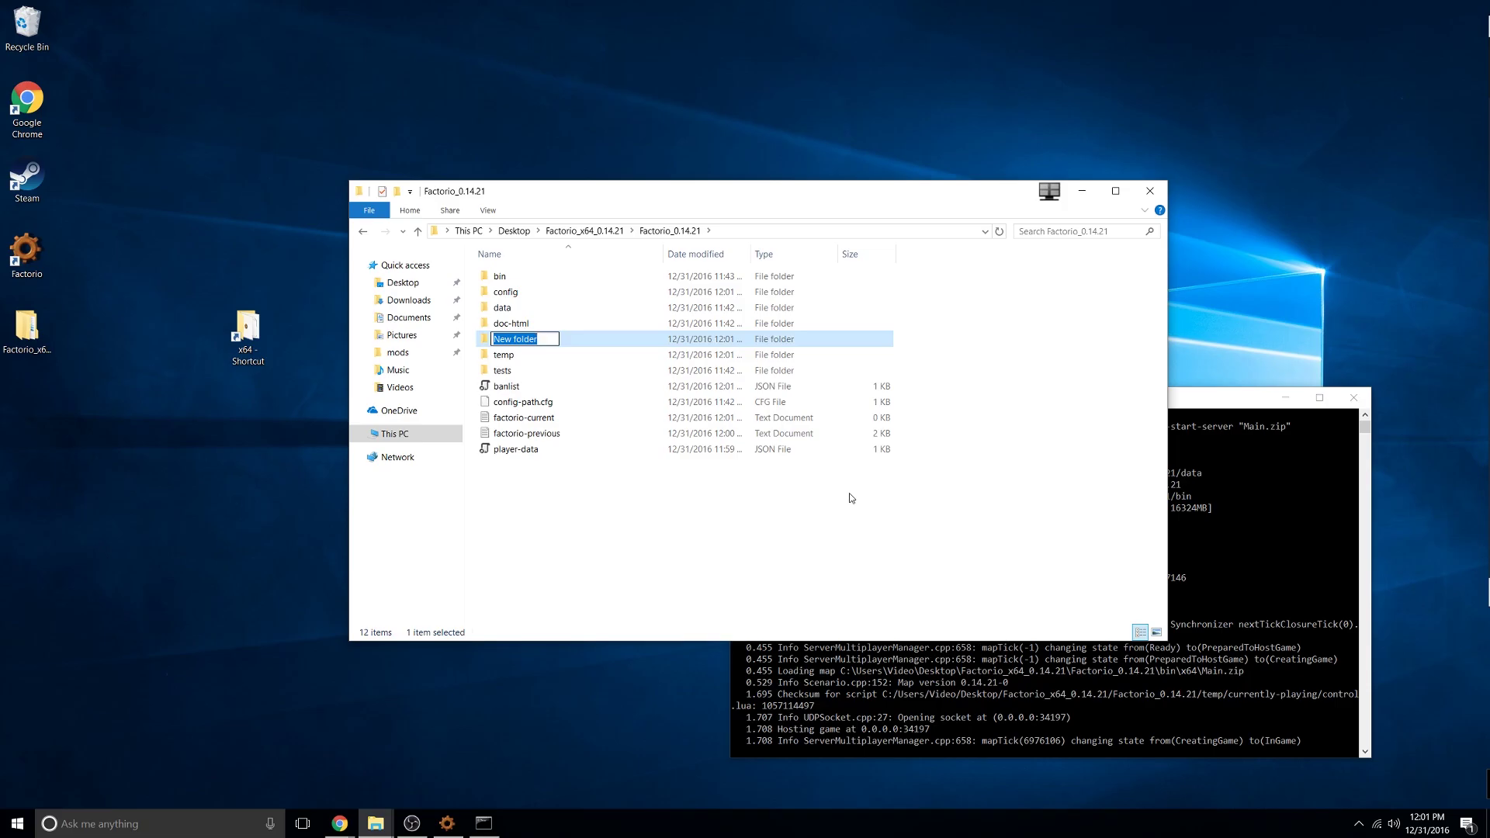
{"action": "type", "text": "mods"}
{"action": "key", "text": "Return"}
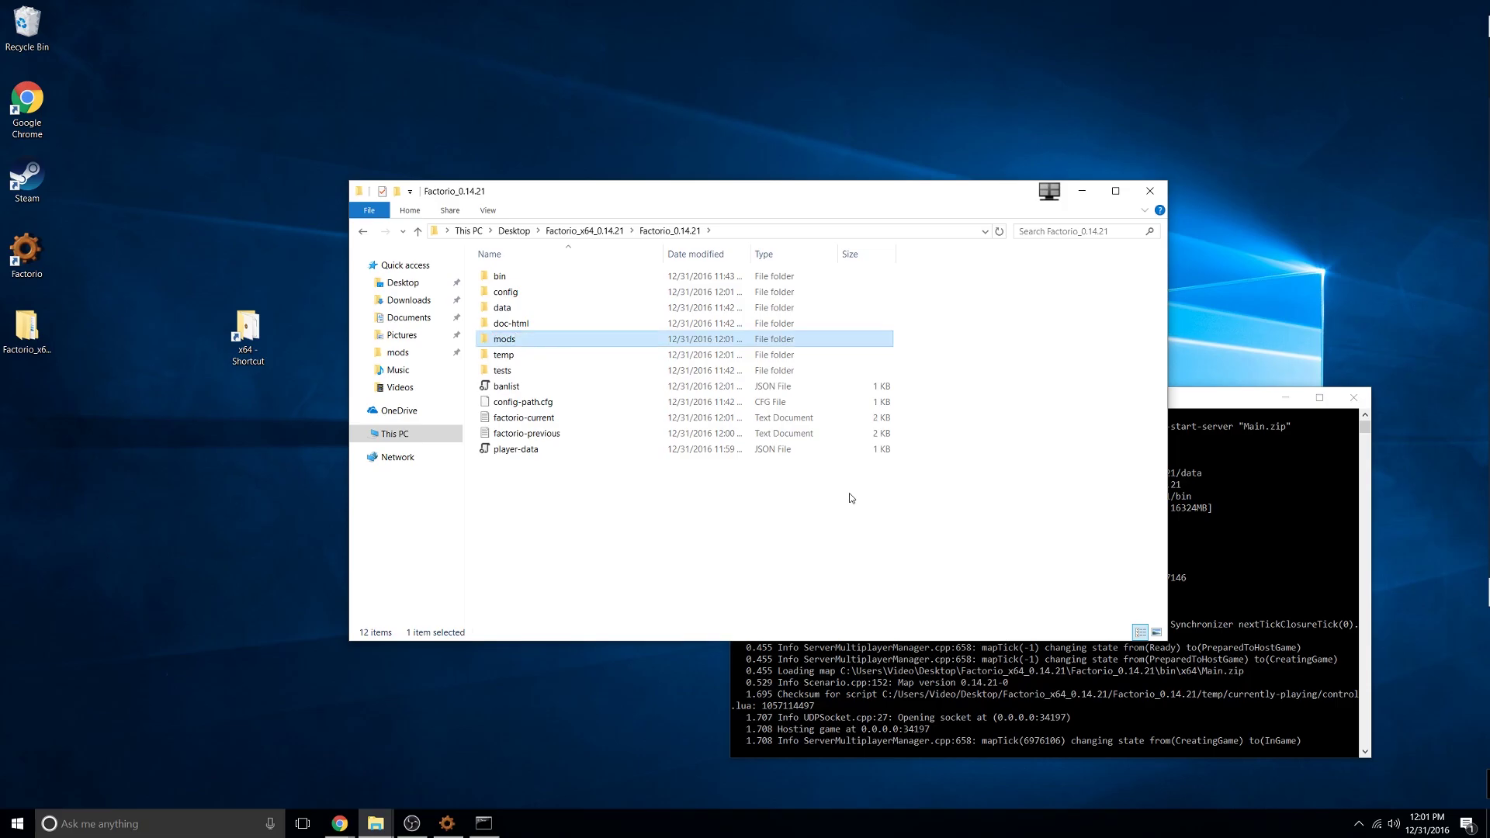
Step: Copy Advanced_Armor_0.1.1 and mod-list from %appdata%\Factorio\mods
{"action": "left_click", "coordinate": [768, 232]}
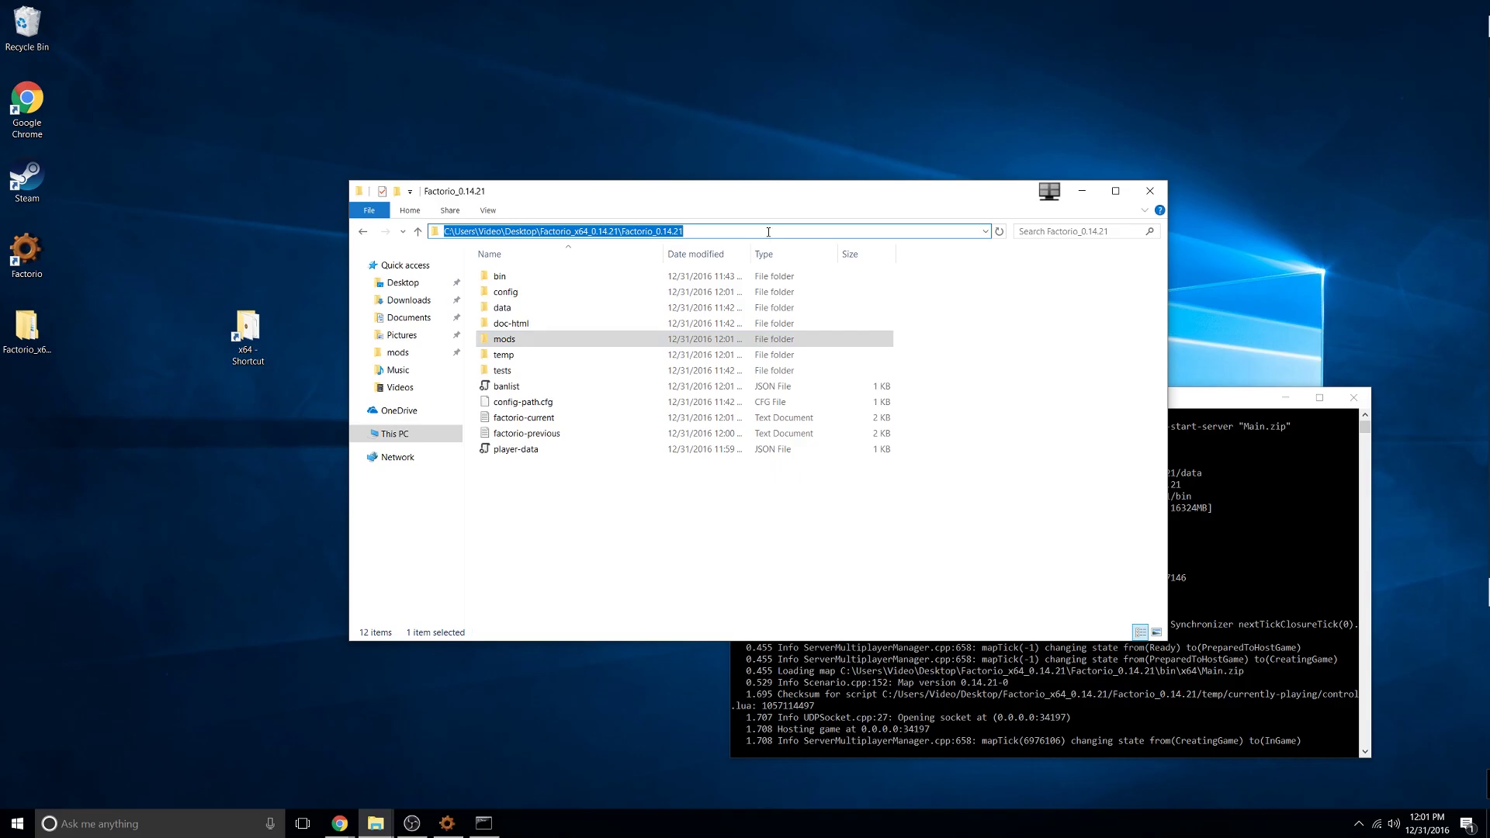
{"action": "type", "text": "%appdata%"}
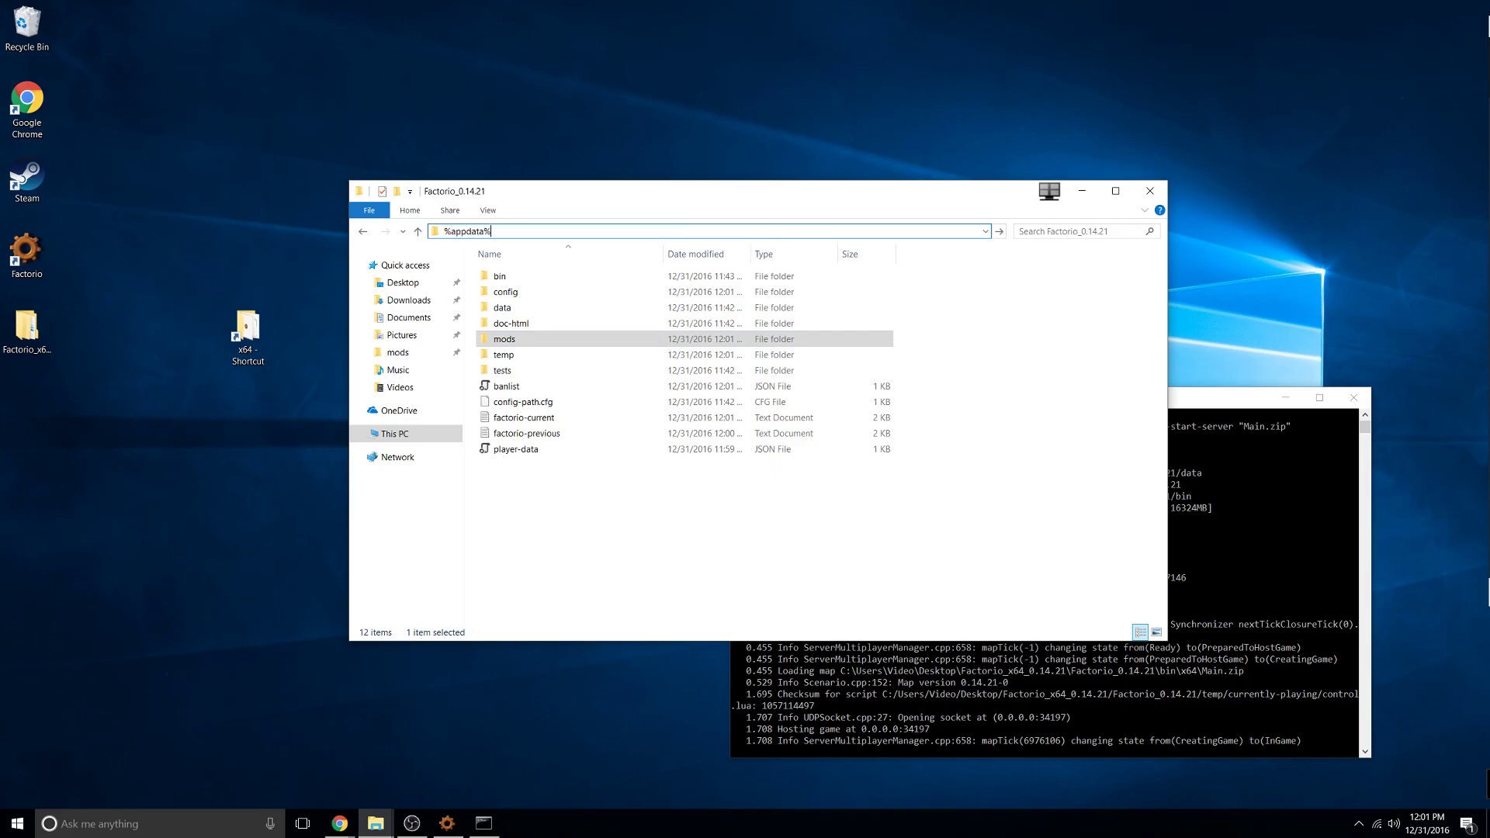
{"action": "key", "text": "Return"}
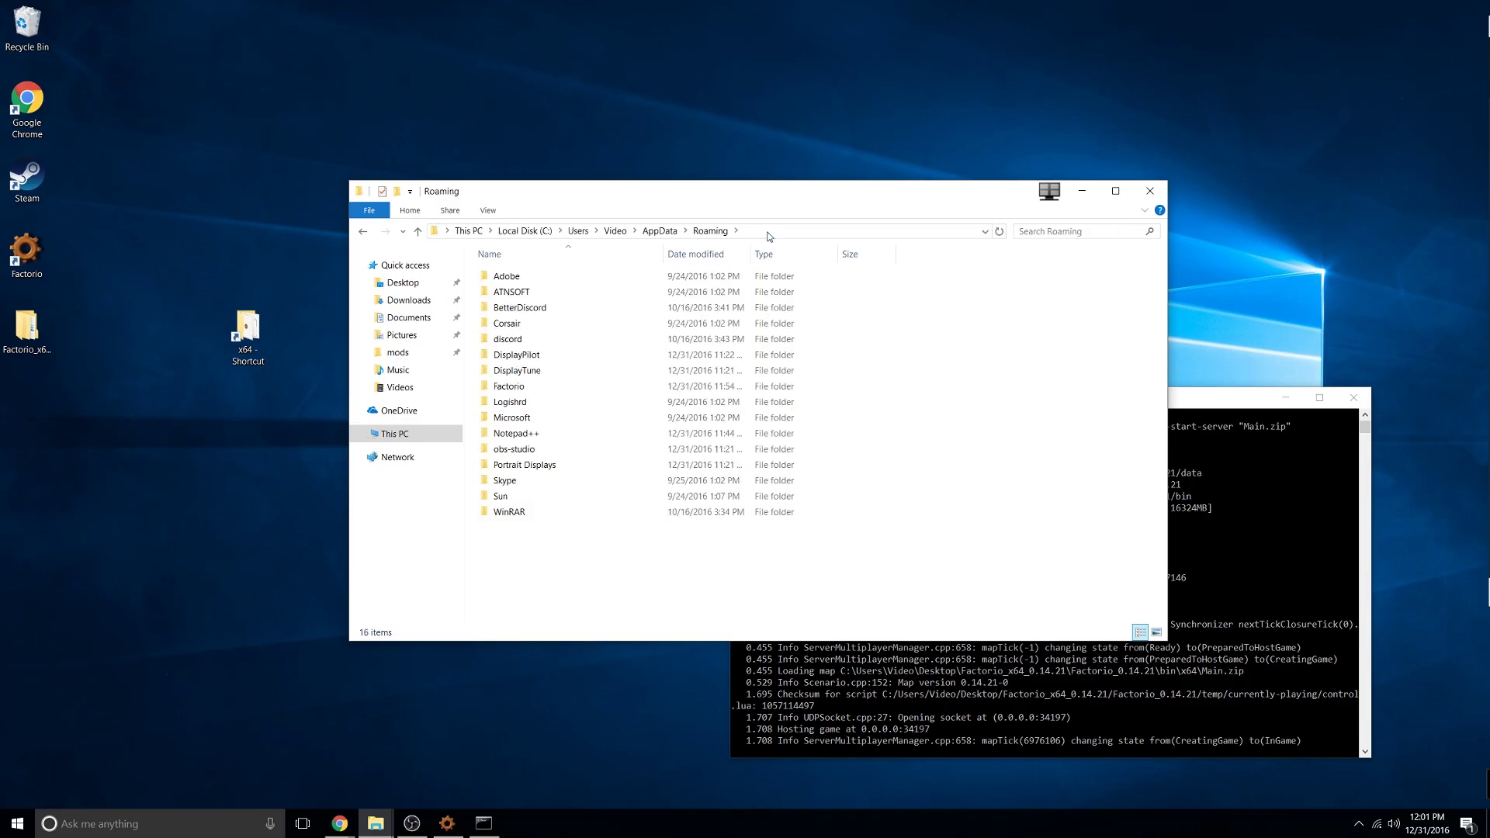
{"action": "double_click", "coordinate": [698, 386]}
{"action": "double_click", "coordinate": [574, 296]}
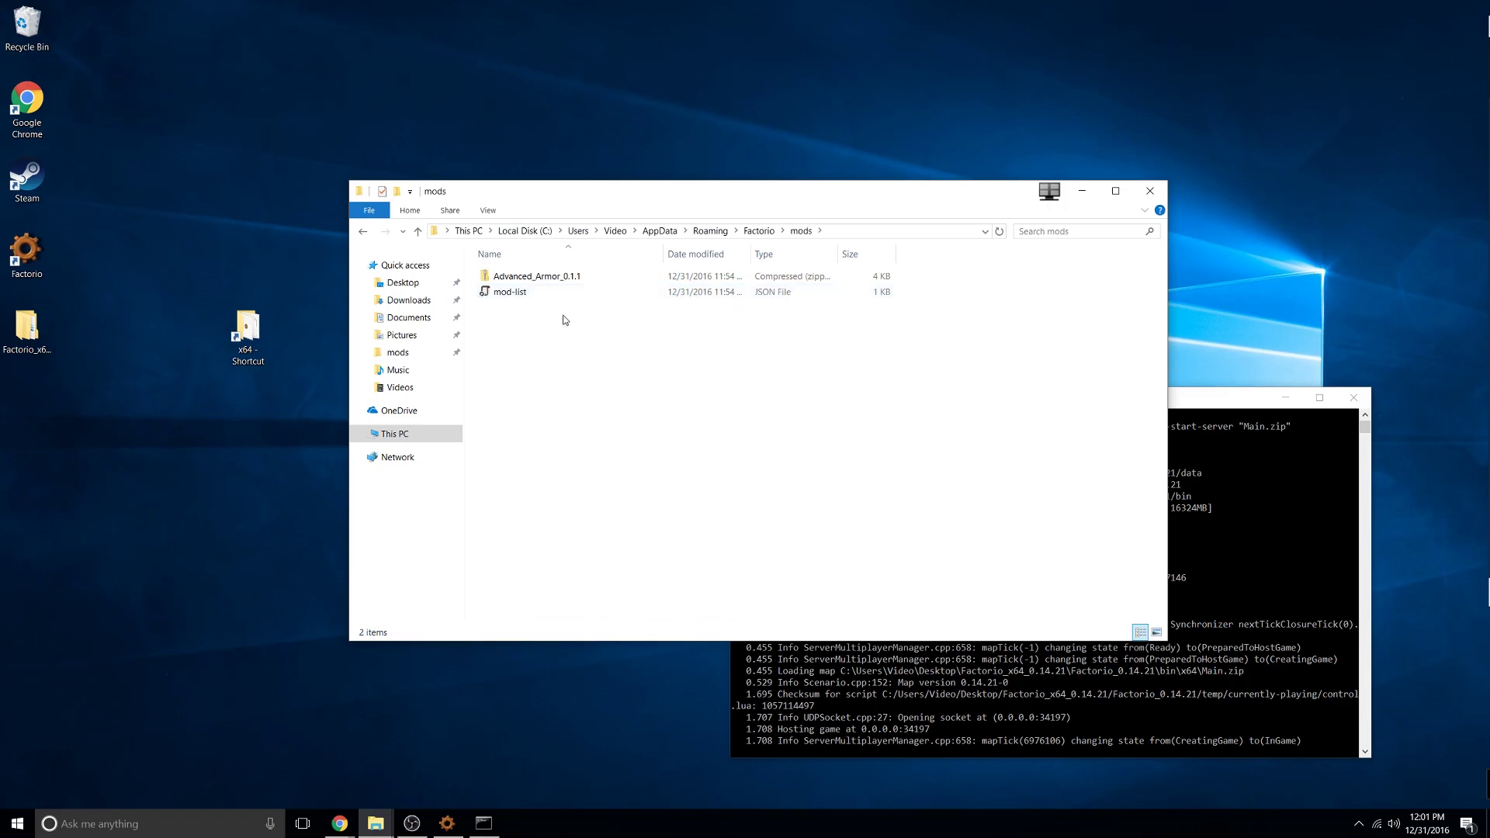
{"action": "left_click_drag", "start_coordinate": [564, 319], "coordinate": [575, 274]}
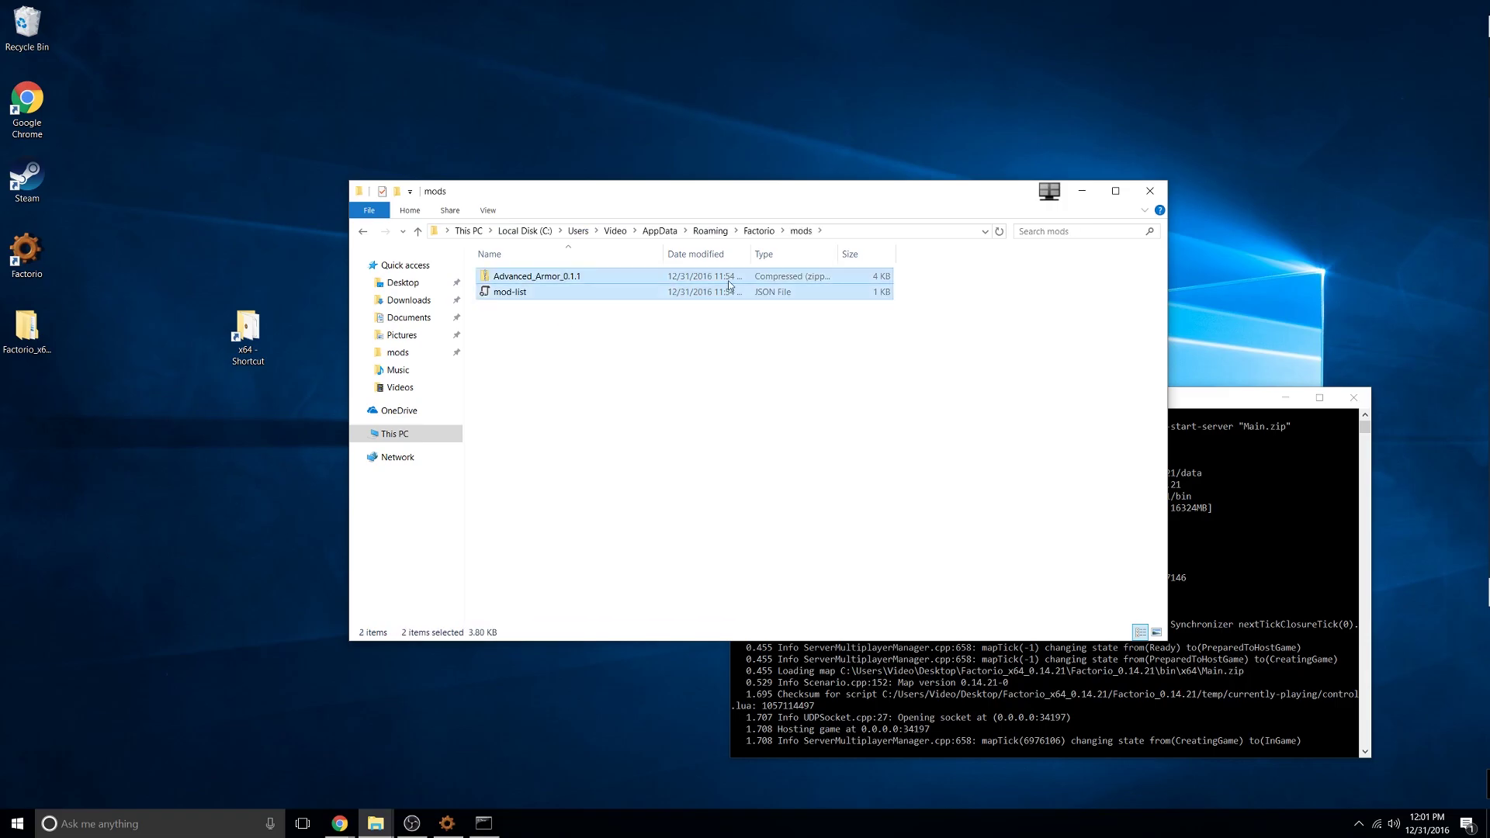
{"action": "right_click", "coordinate": [655, 291]}
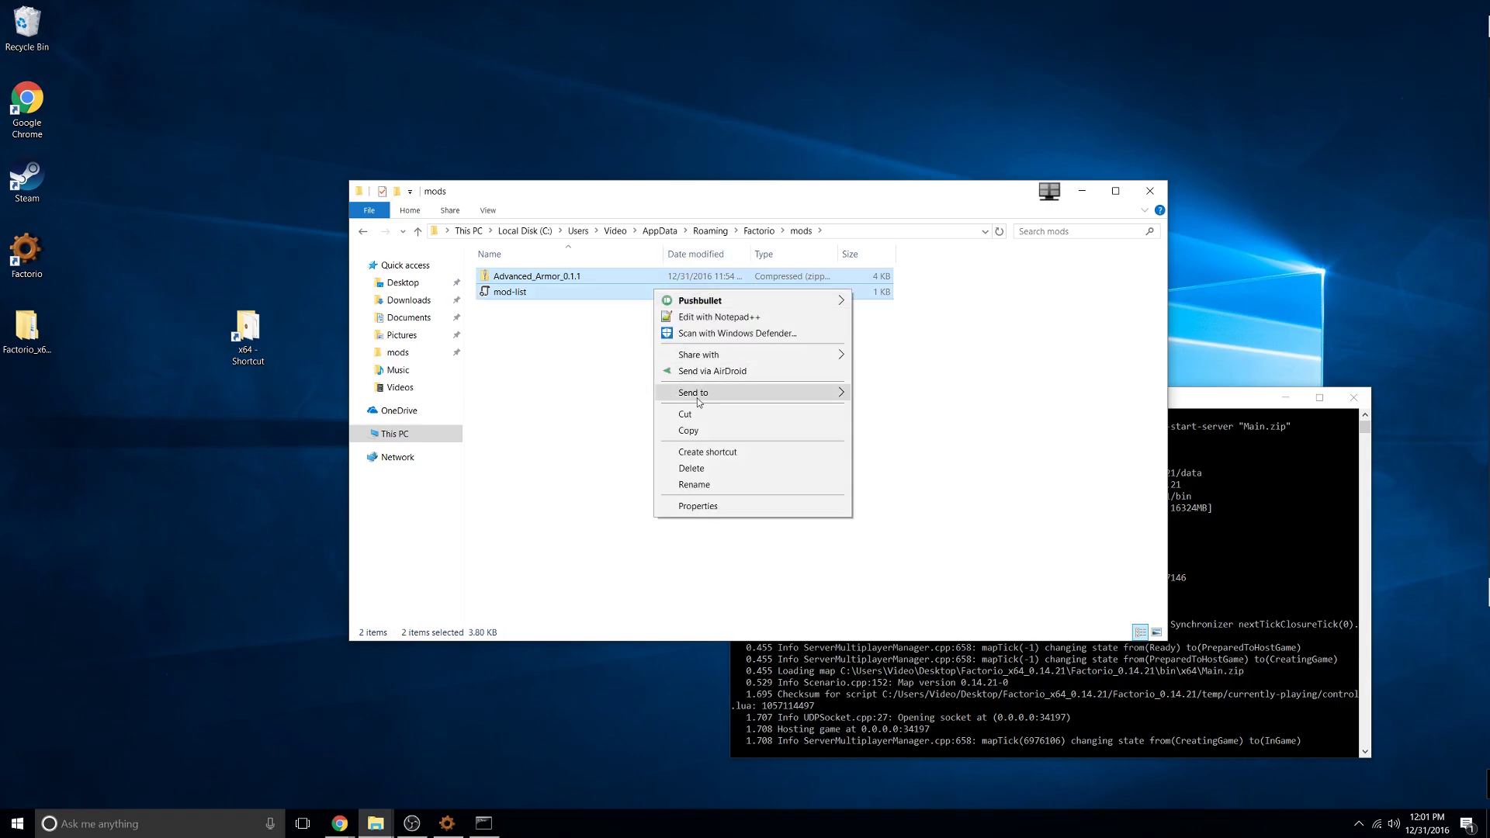
{"action": "left_click", "coordinate": [696, 429]}
Step: Paste both mod files into Factorio_0.14.21\mods and return to the server console
{"action": "key", "text": "BackSpace"}
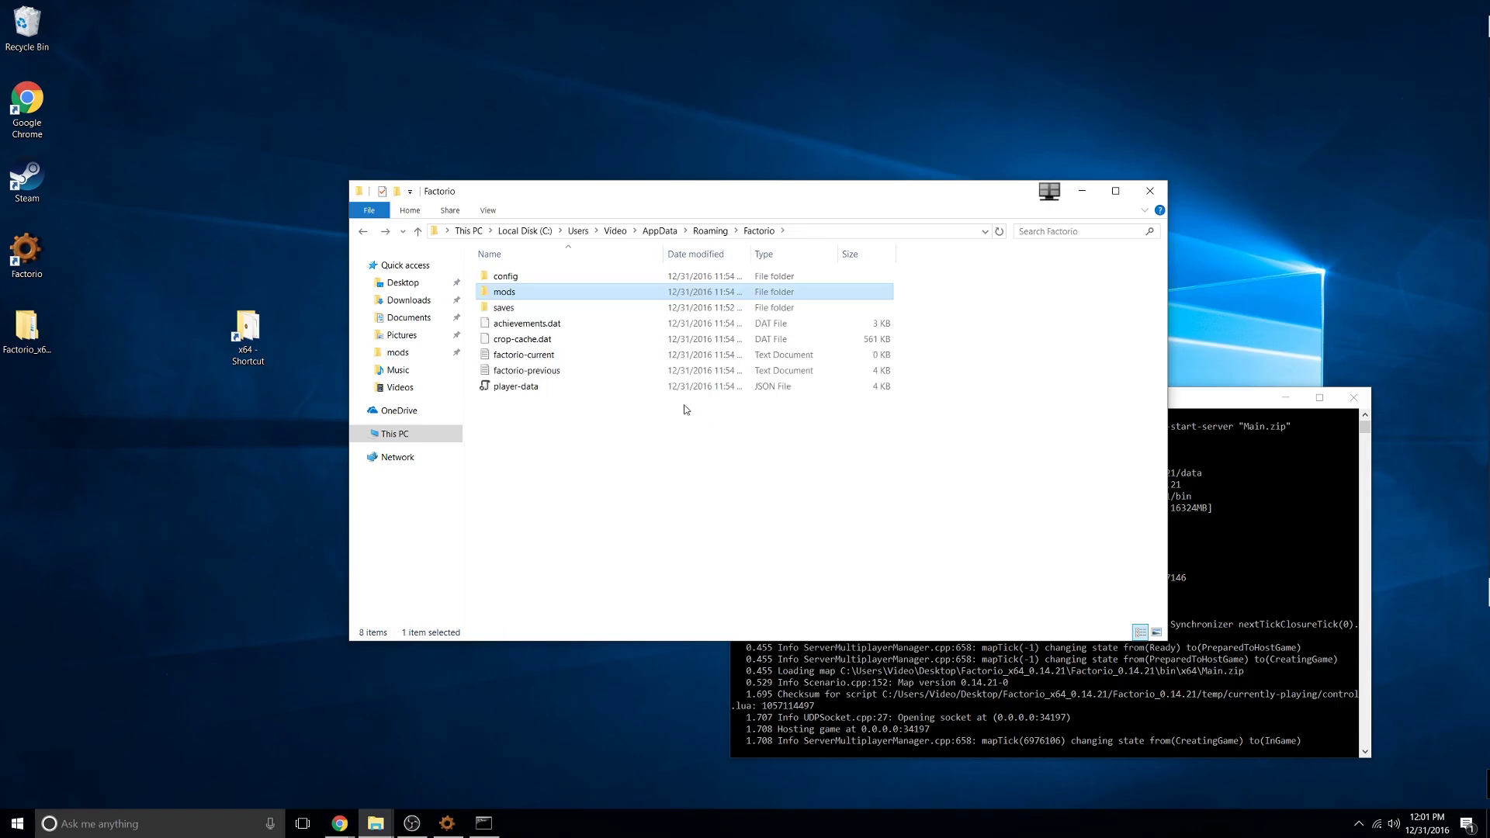
{"action": "key", "text": "BackSpace"}
{"action": "key", "text": "BackSpace"}
{"action": "key", "text": "BackSpace"}
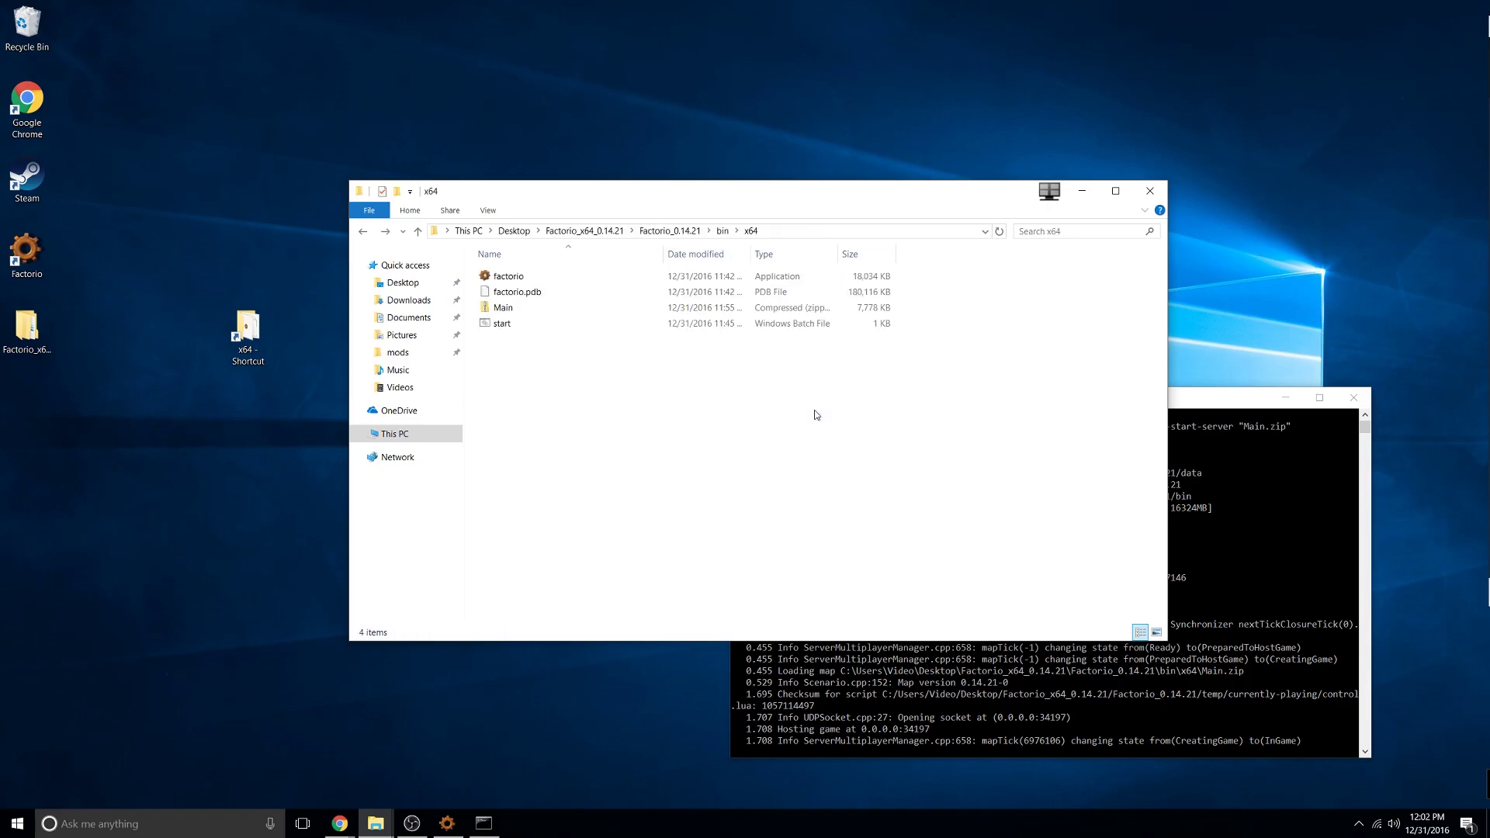
{"action": "key", "text": "BackSpace"}
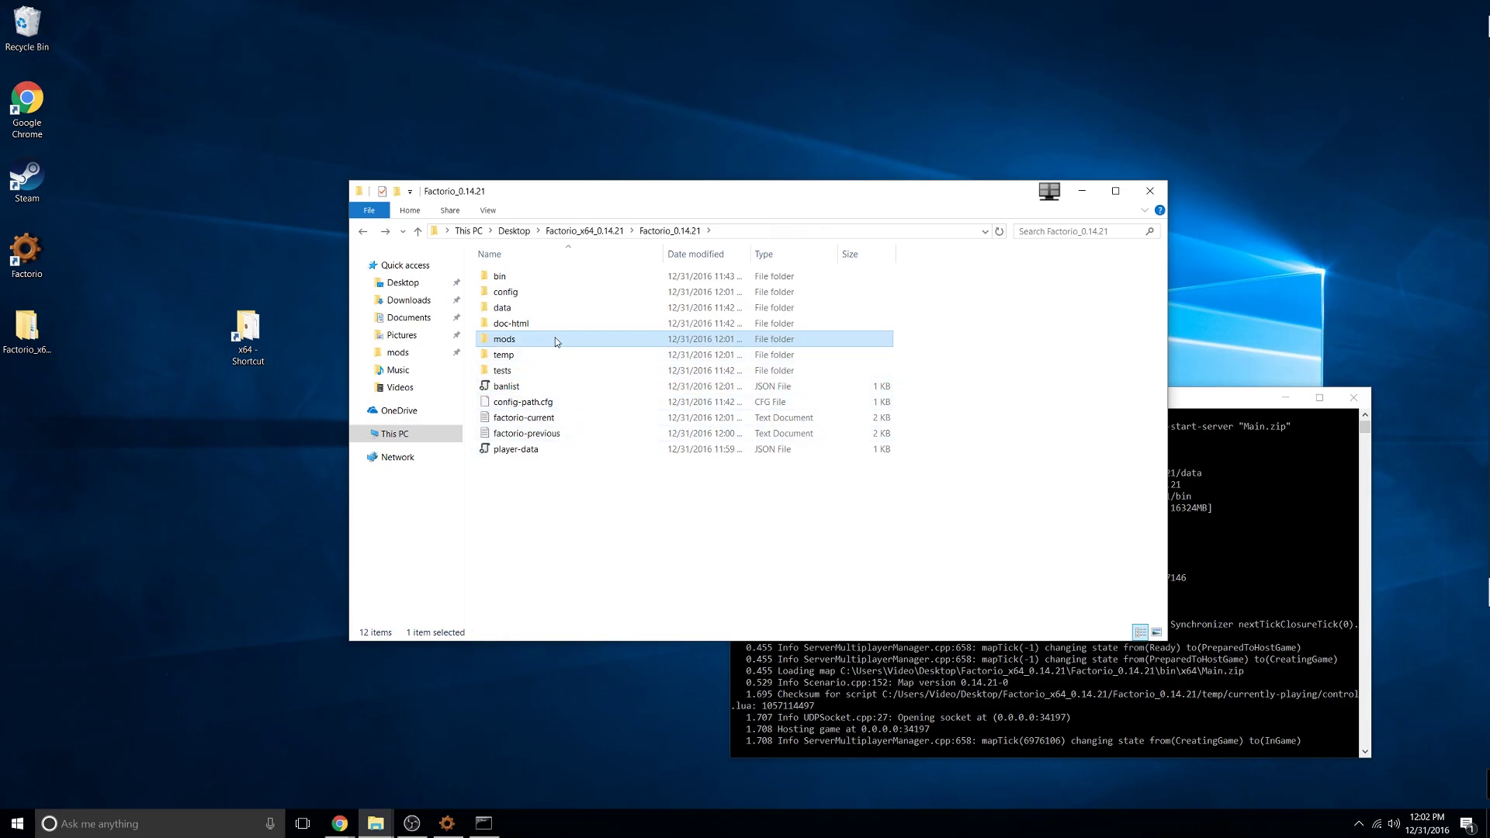
{"action": "double_click", "coordinate": [556, 341]}
{"action": "key", "text": "ctrl+v"}
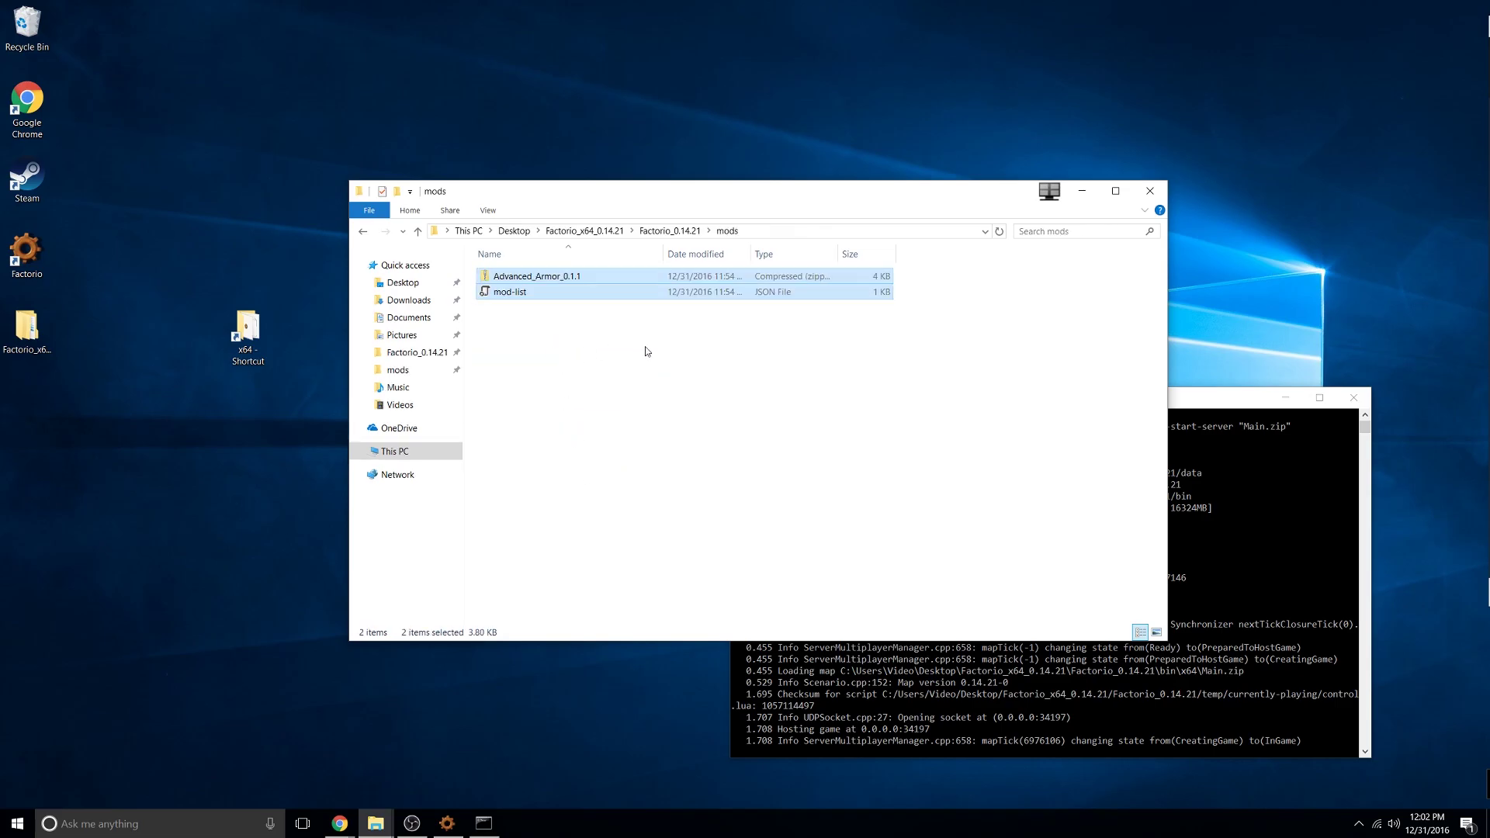
{"action": "left_click", "coordinate": [1278, 478]}
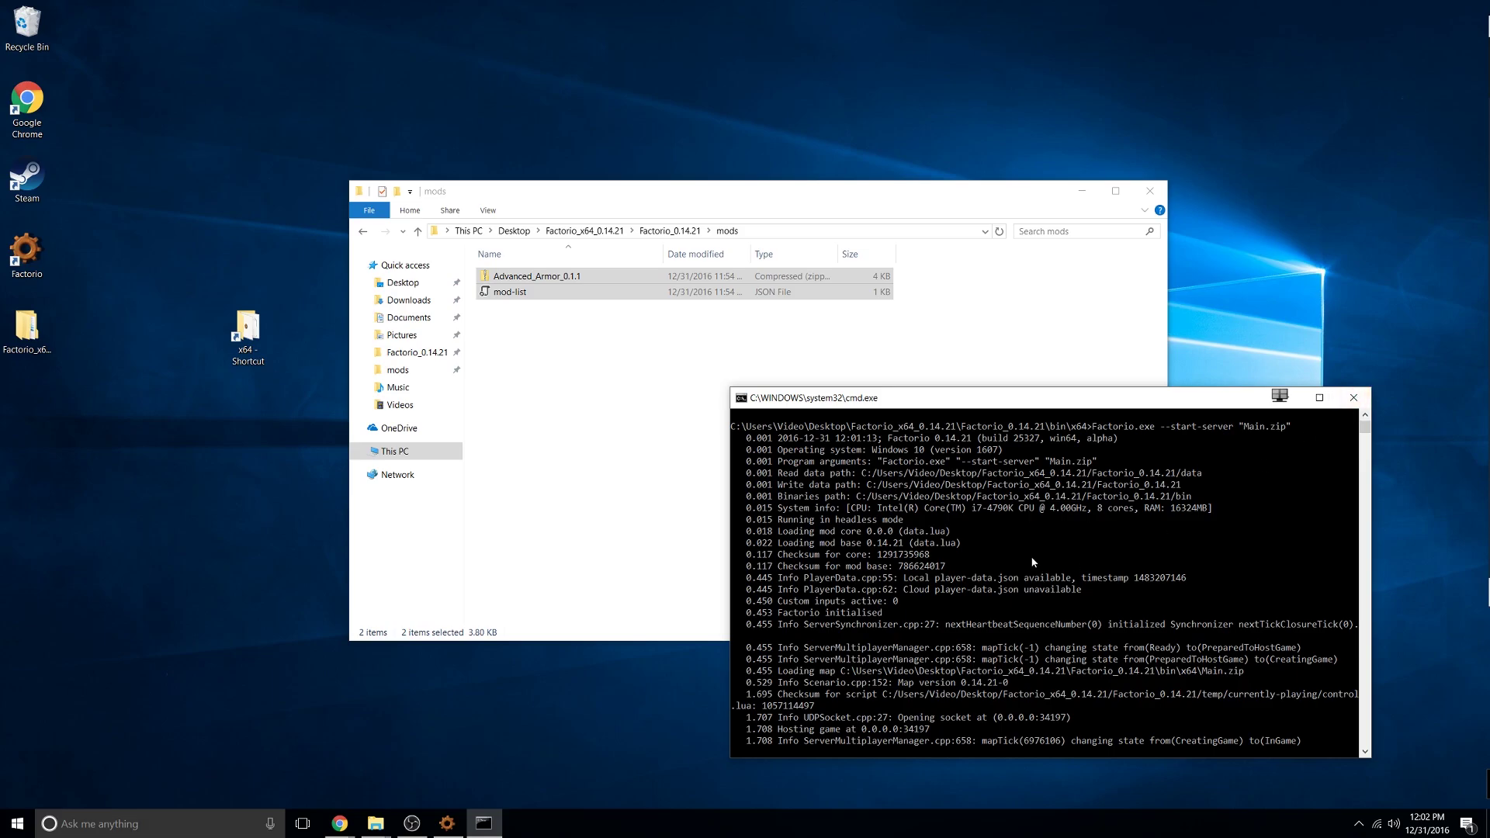
Step: Stop the running Factorio server with Ctrl+C, confirm with y, and close its console
{"action": "left_click_drag", "start_coordinate": [1037, 404], "coordinate": [997, 302]}
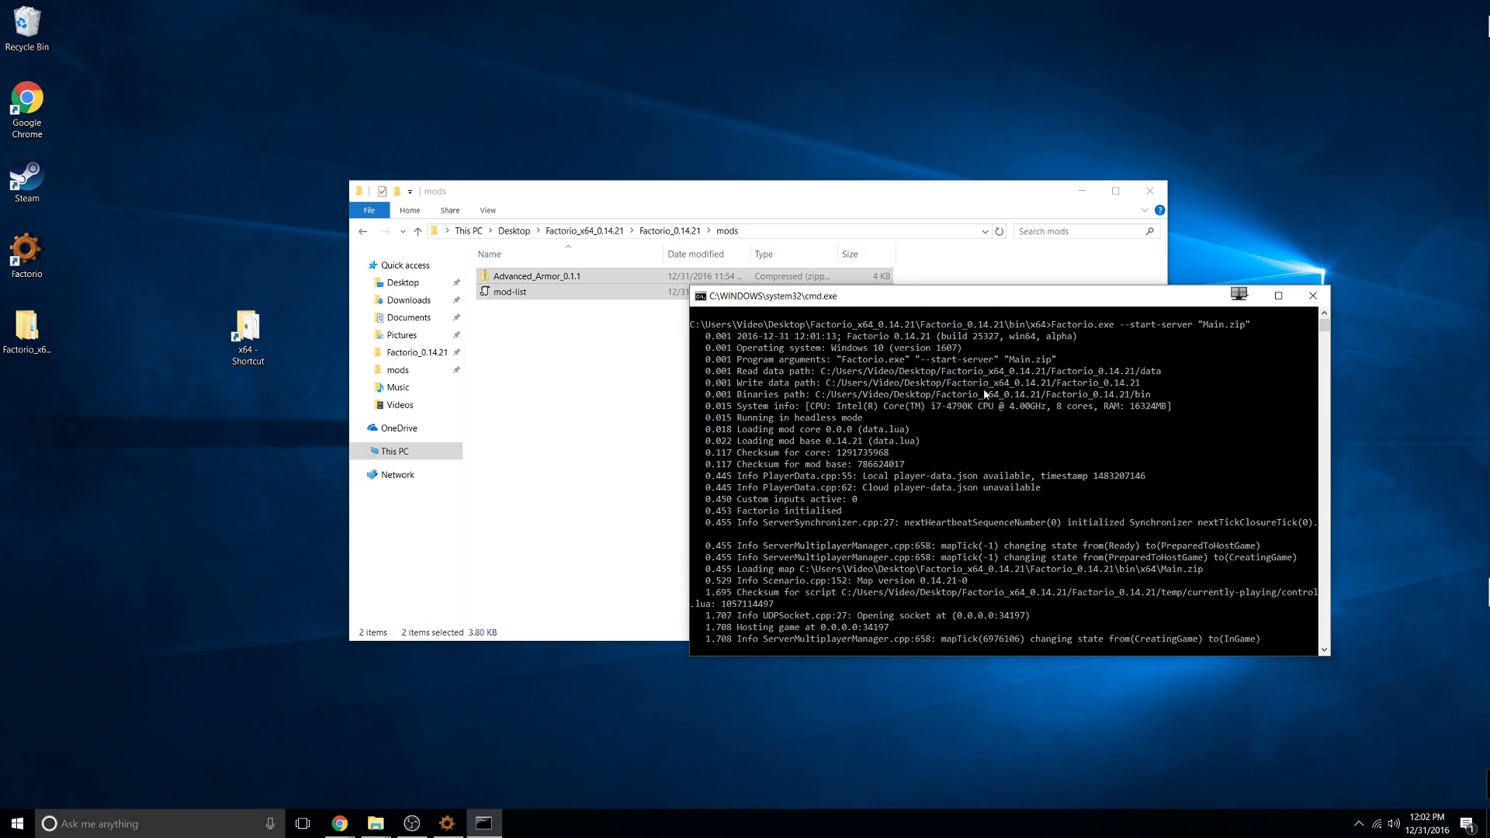
{"action": "key", "text": "ctrl+c"}
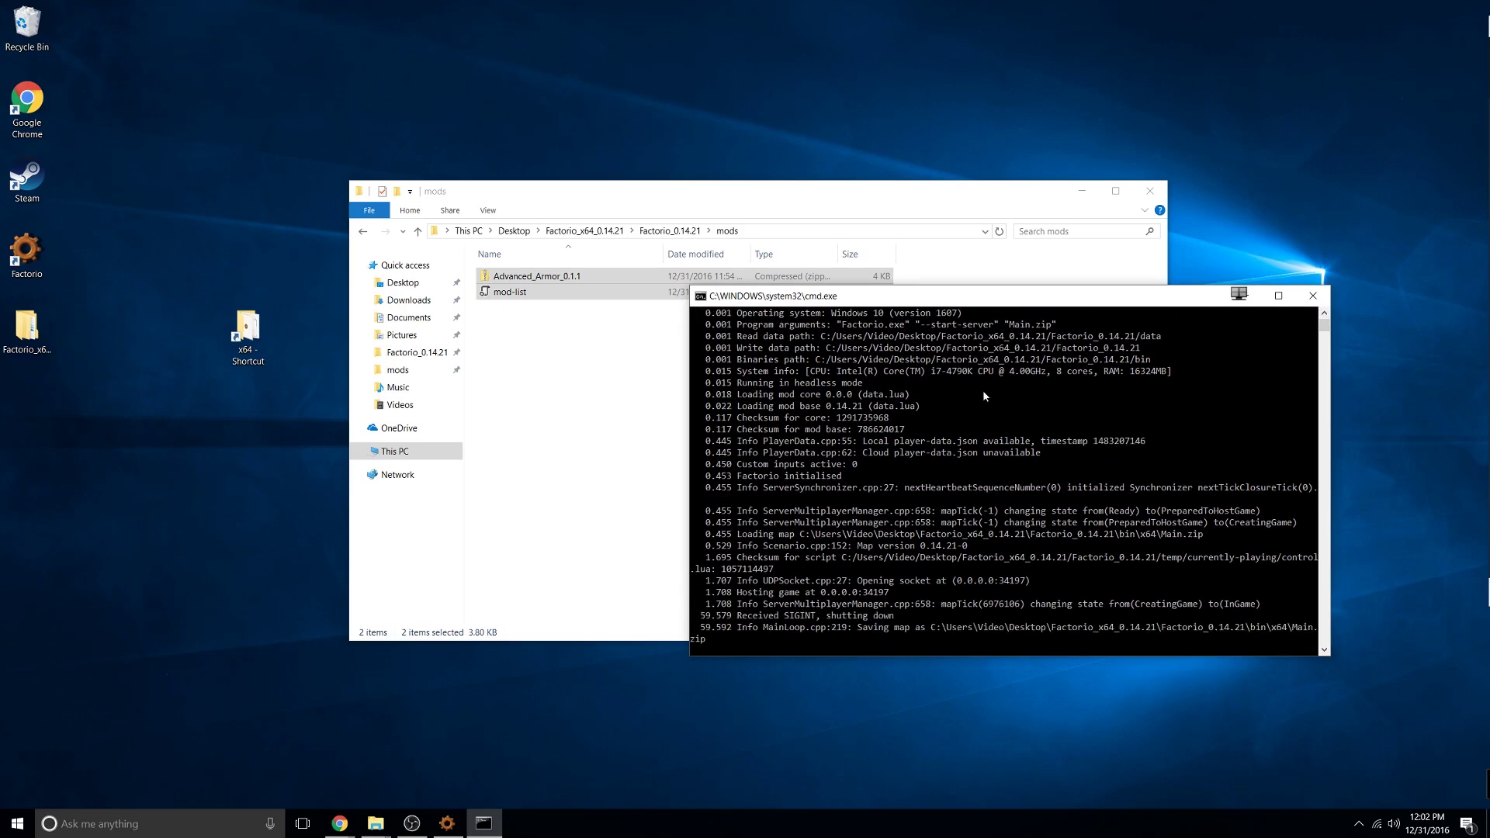
{"action": "type", "text": "y"}
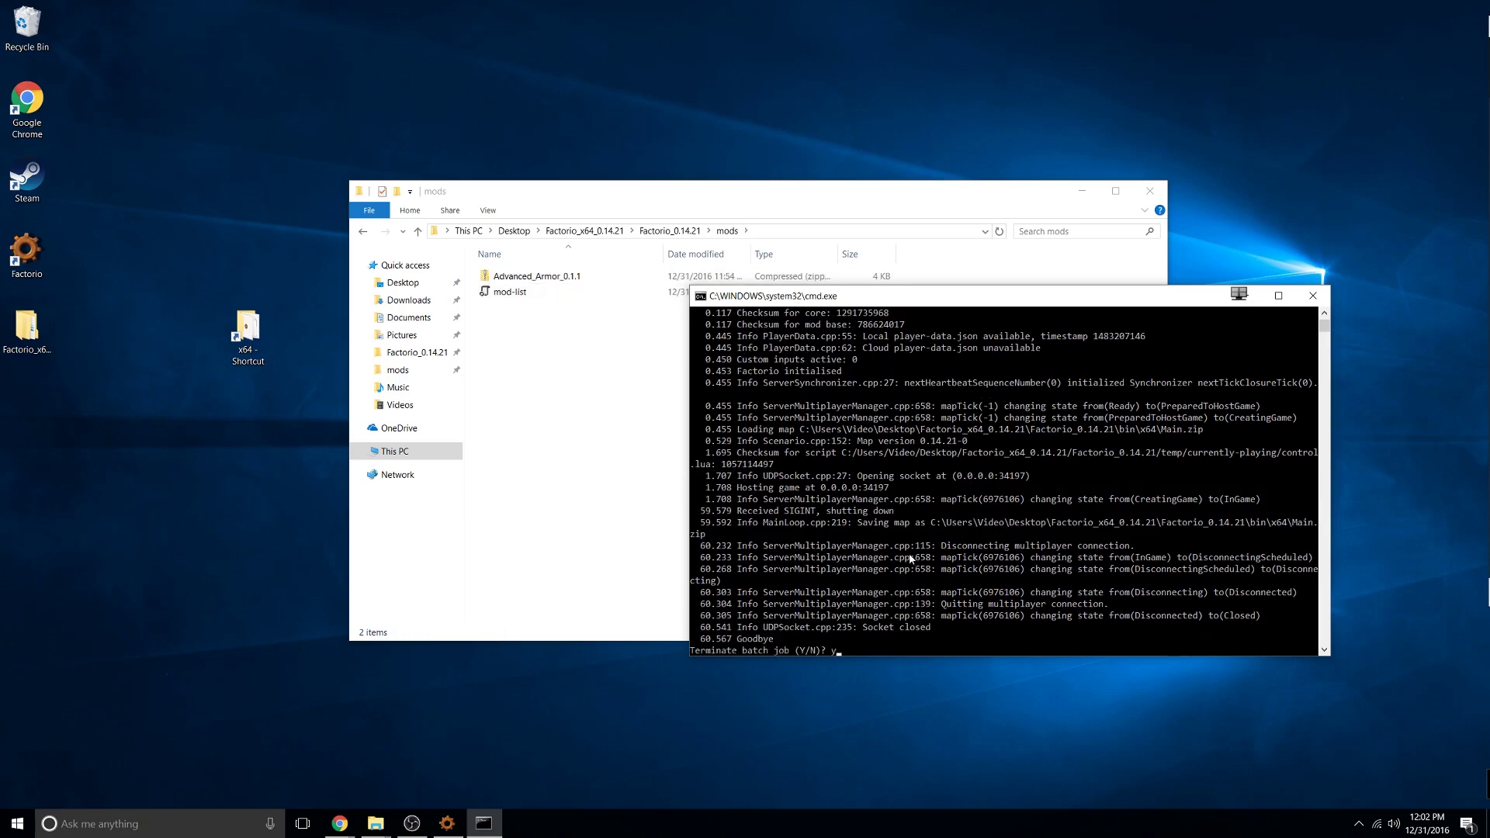
{"action": "left_click", "coordinate": [1317, 304]}
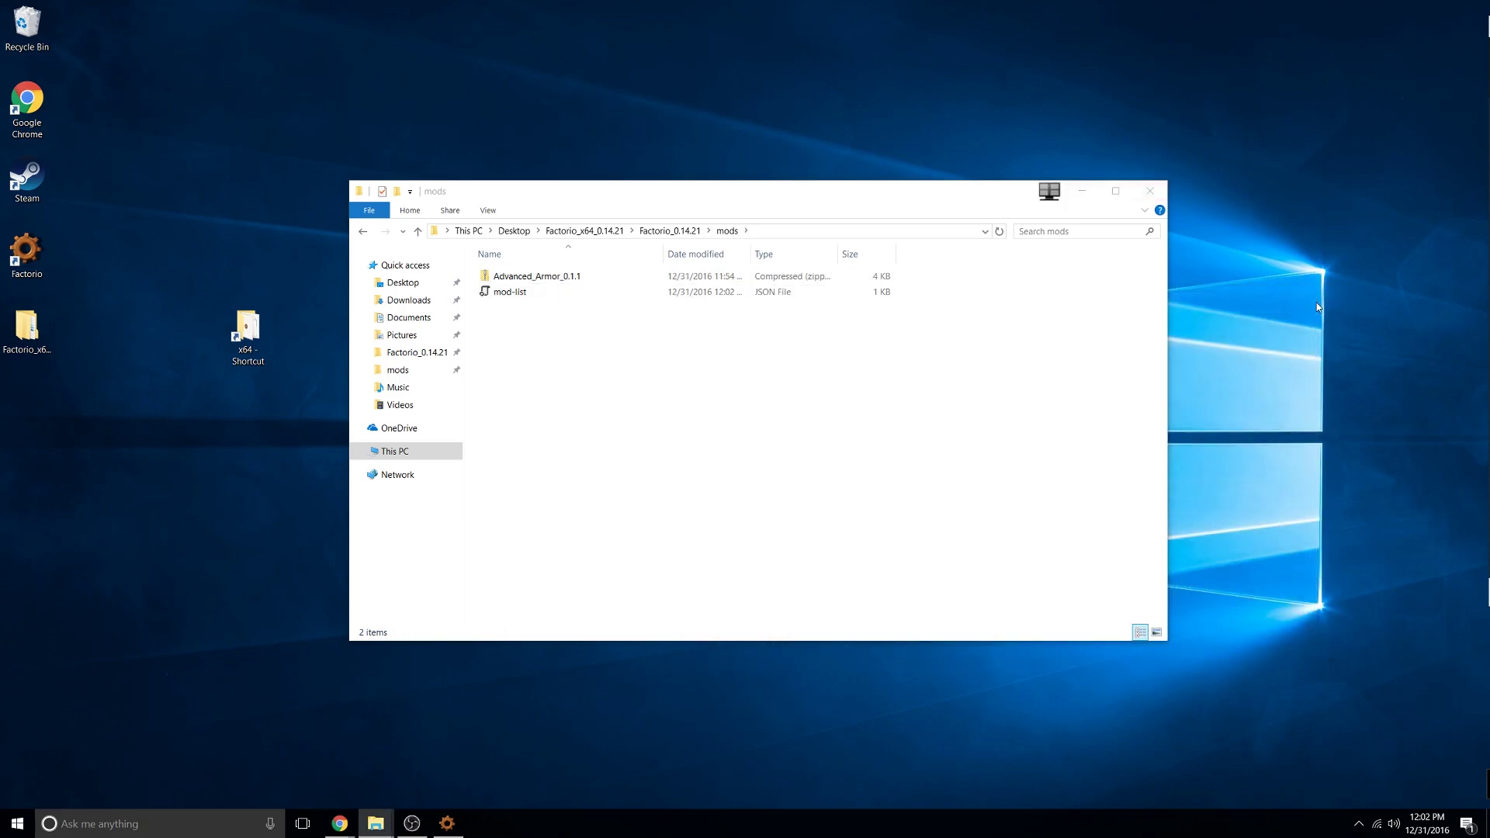
Step: Relaunch start.bat from bin\x64 and highlight the Advanced_Armor 0.1.1 loading line in the log
{"action": "left_click", "coordinate": [651, 232]}
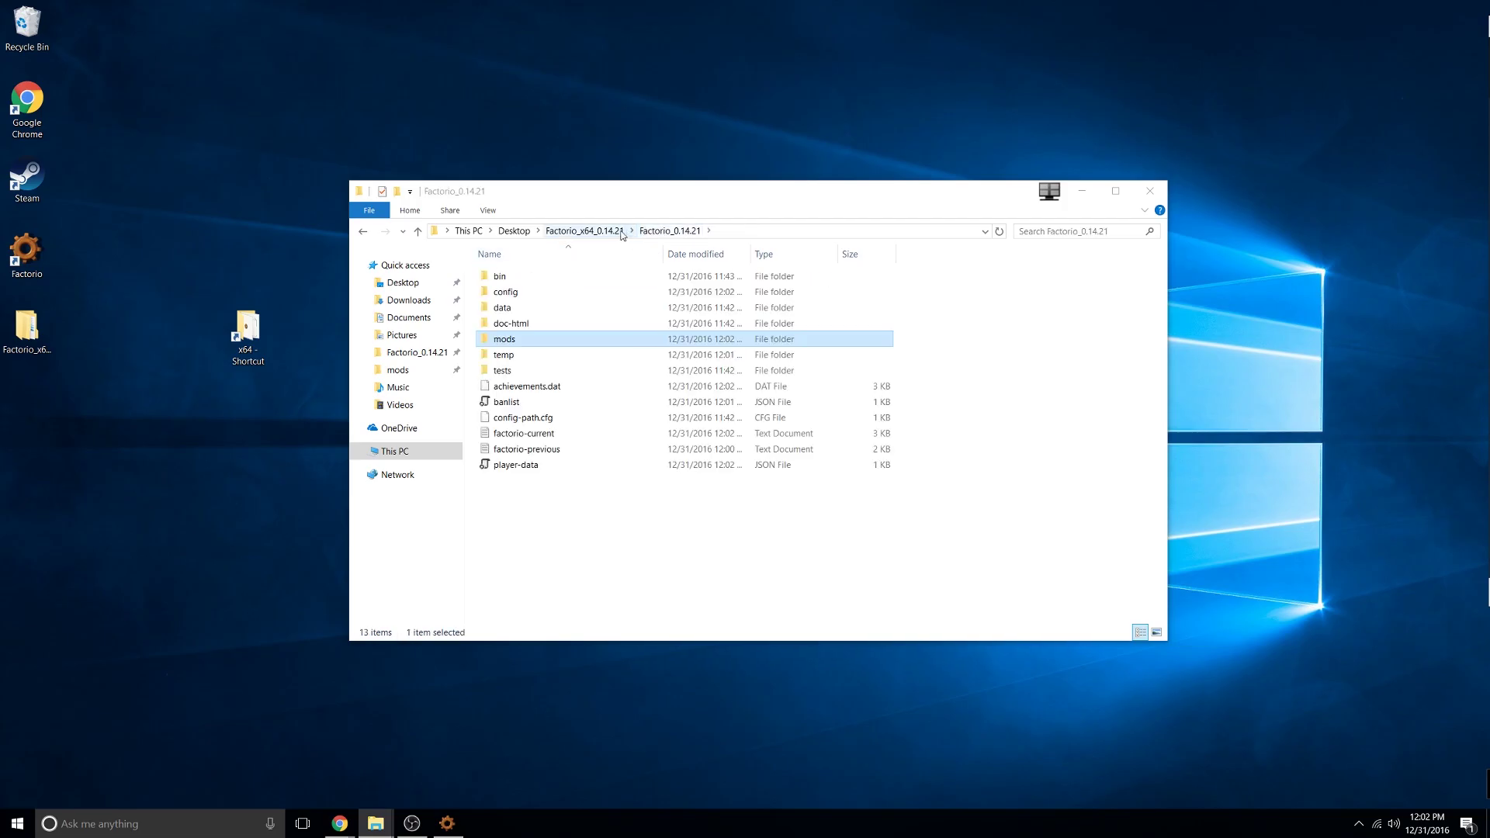
{"action": "double_click", "coordinate": [566, 276]}
{"action": "double_click", "coordinate": [567, 276]}
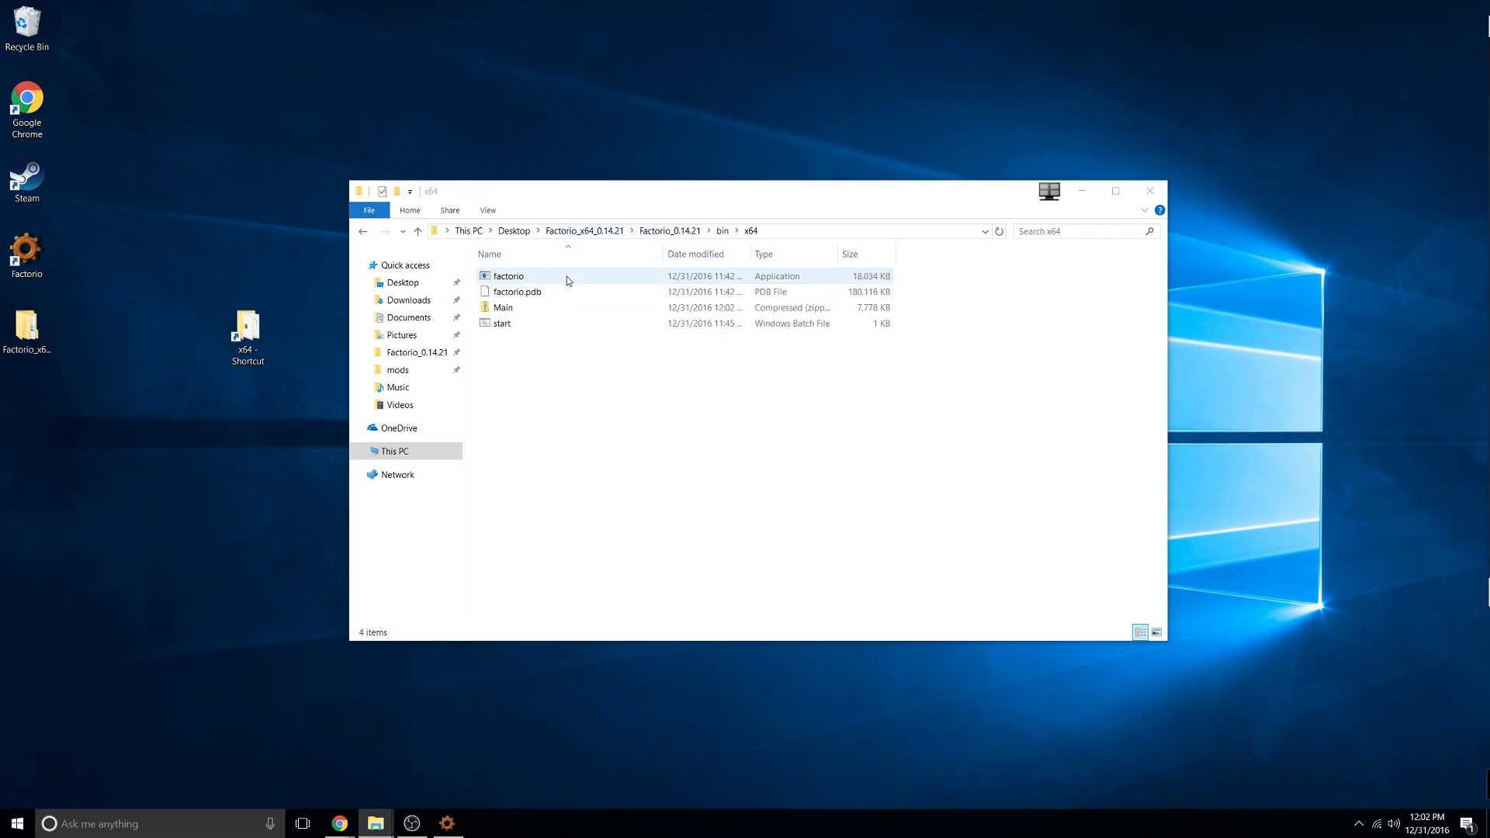
{"action": "double_click", "coordinate": [563, 321]}
{"action": "left_click_drag", "start_coordinate": [403, 111], "coordinate": [867, 237]}
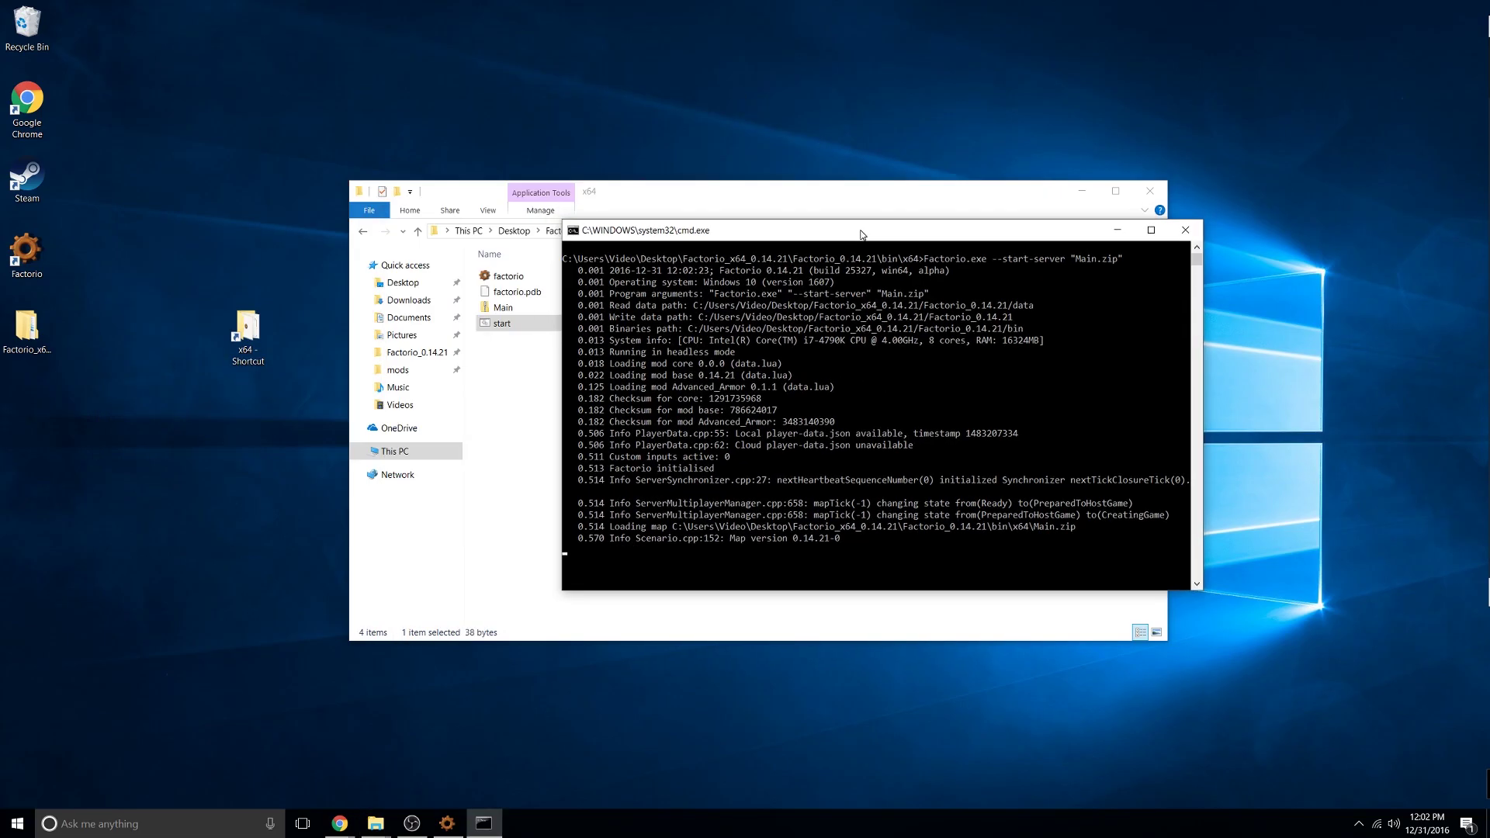
{"action": "left_click_drag", "start_coordinate": [766, 365], "coordinate": [613, 368]}
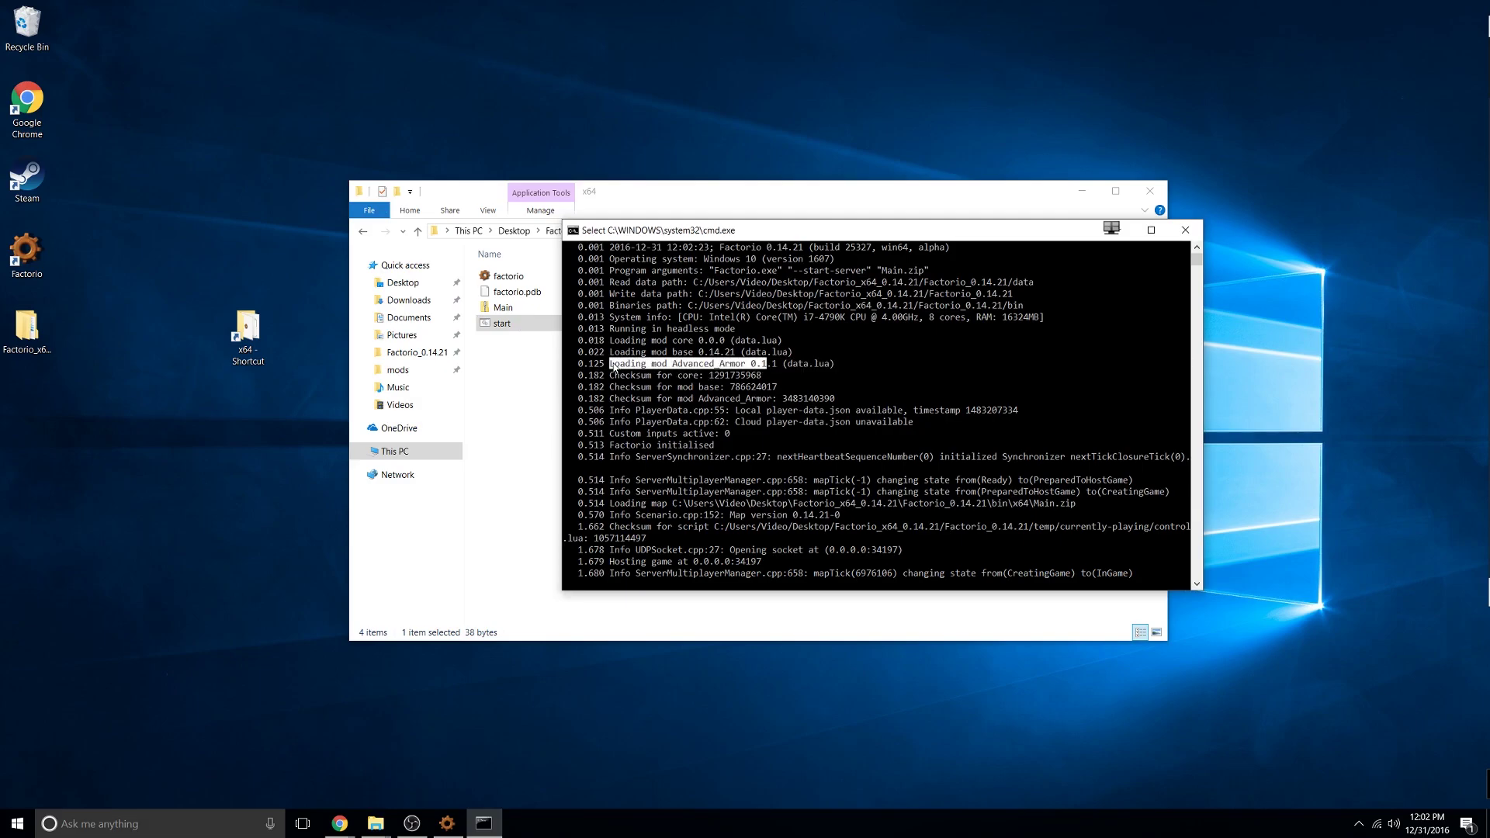